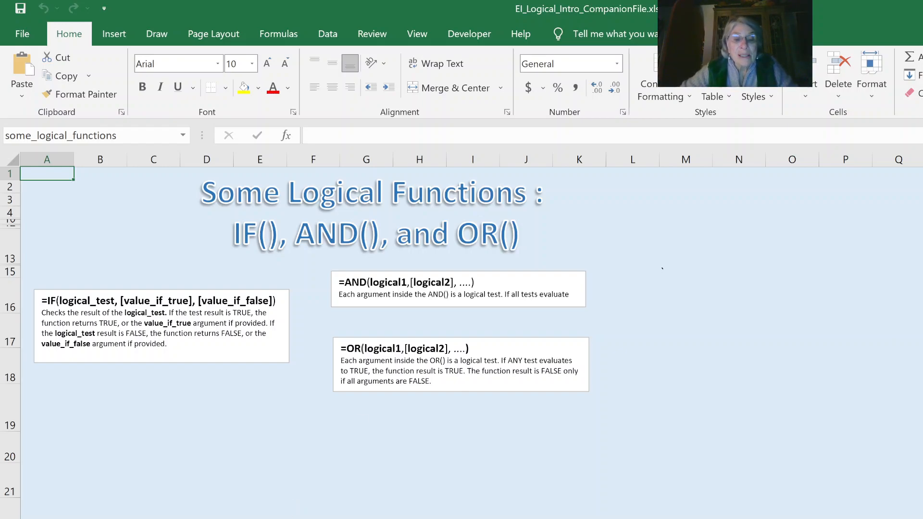
Go to the IF() Example 1 sheet and examine the Sales Tax cells B8 and C8 and the two result row labels.
{"action": "key", "text": "ctrl+Page_Down"}
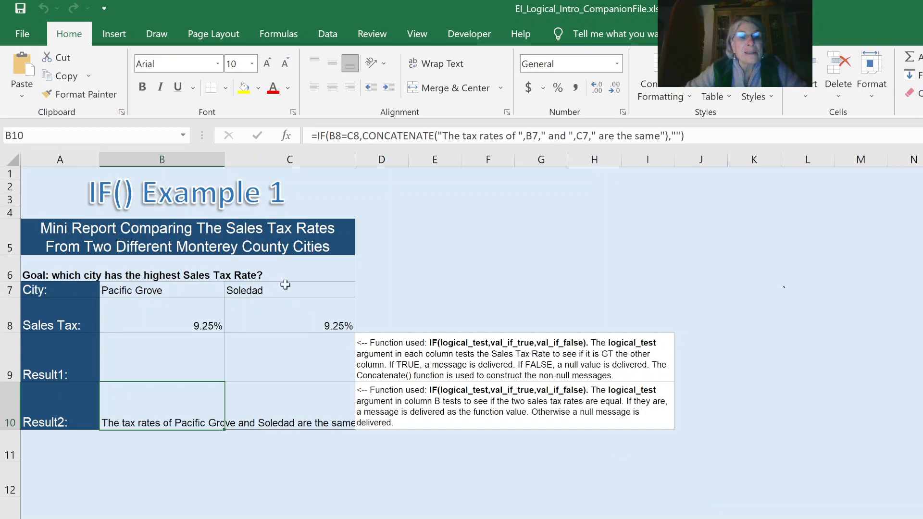
{"action": "left_click", "coordinate": [161, 326]}
{"action": "left_click", "coordinate": [272, 318]}
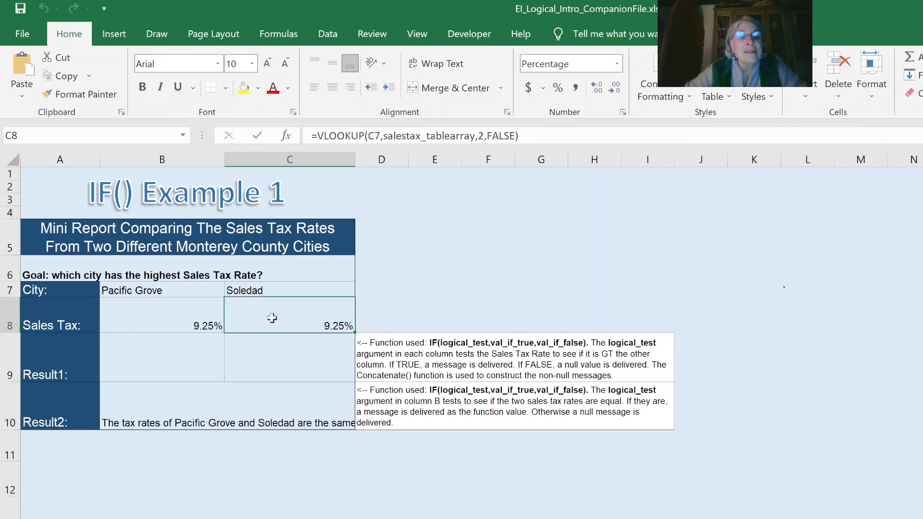
{"action": "left_click", "coordinate": [422, 275]}
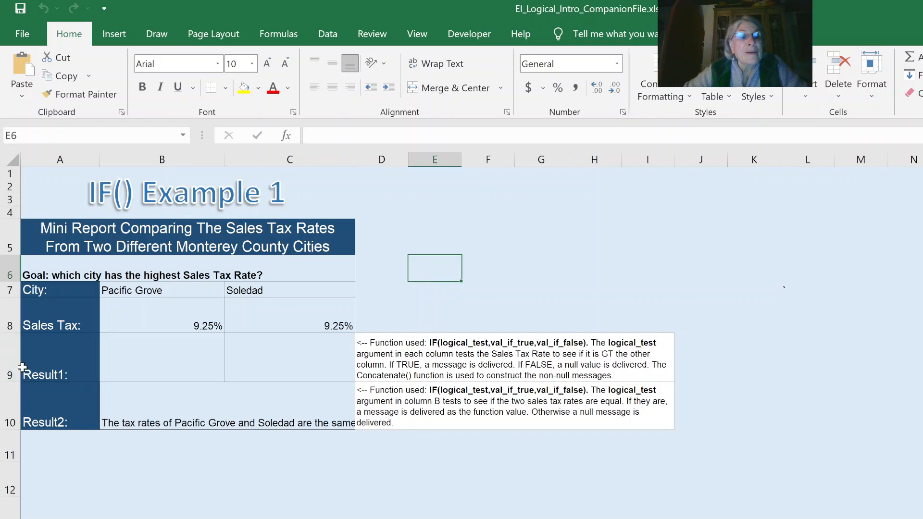
{"action": "left_click", "coordinate": [50, 369]}
{"action": "left_click", "coordinate": [48, 407]}
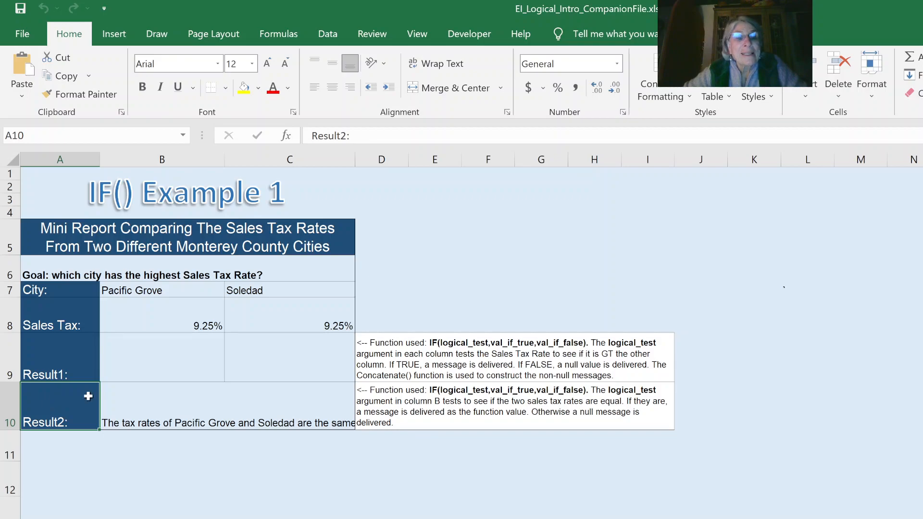
Examine the IF formulas in the Pacific Grove column's Result2 and Result1 cells, leaving both unchanged.
{"action": "left_click", "coordinate": [158, 400]}
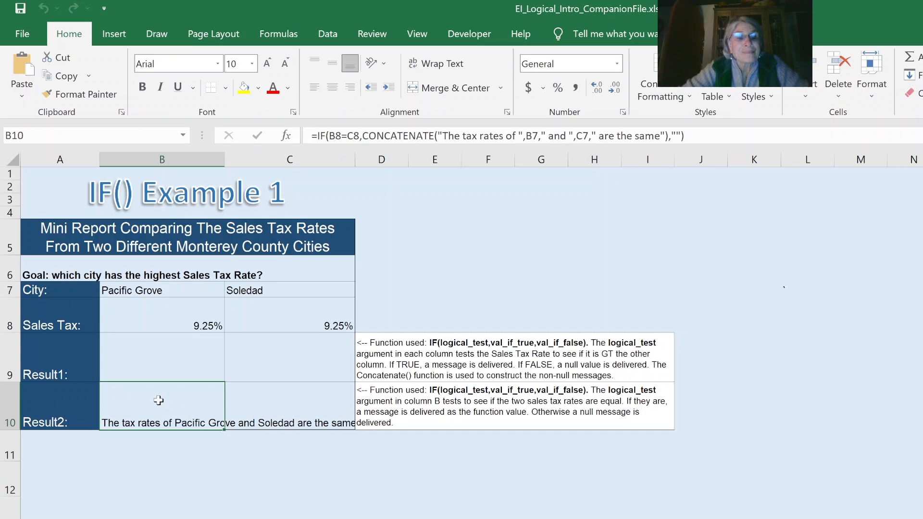
{"action": "left_click", "coordinate": [170, 360]}
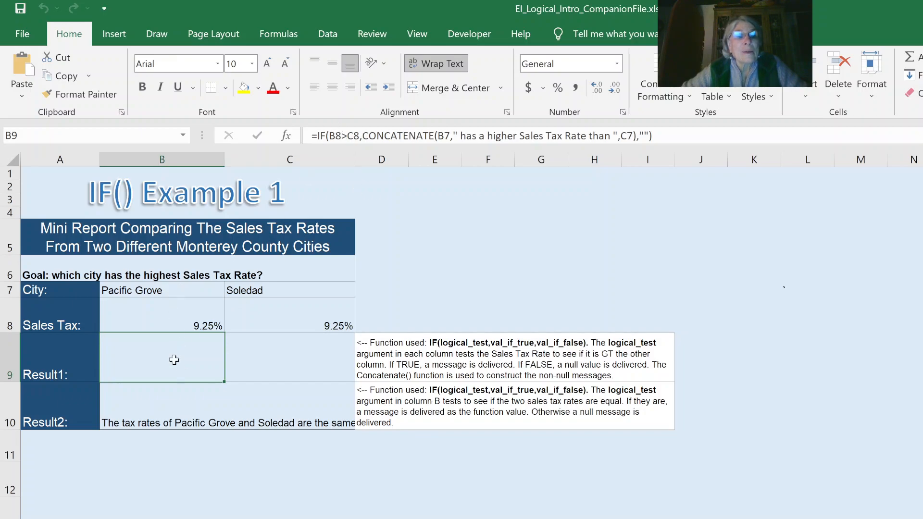
{"action": "double_click", "coordinate": [176, 364]}
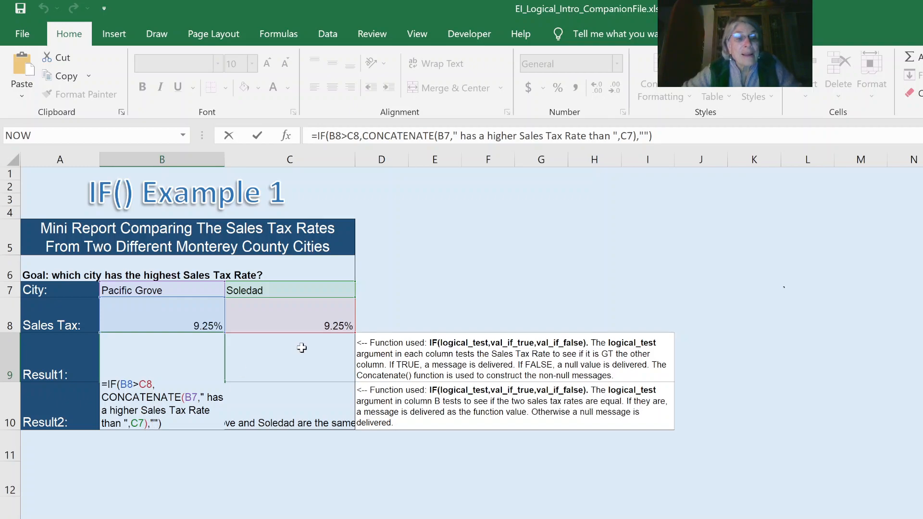
{"action": "key", "text": "Escape"}
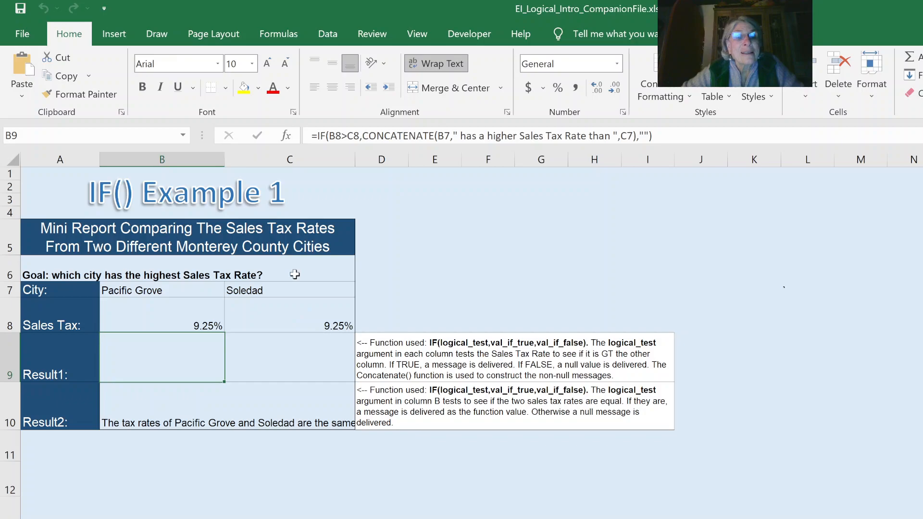
Choose Greenfield as the second city in cell C7 of the sales tax report.
{"action": "left_click", "coordinate": [275, 290]}
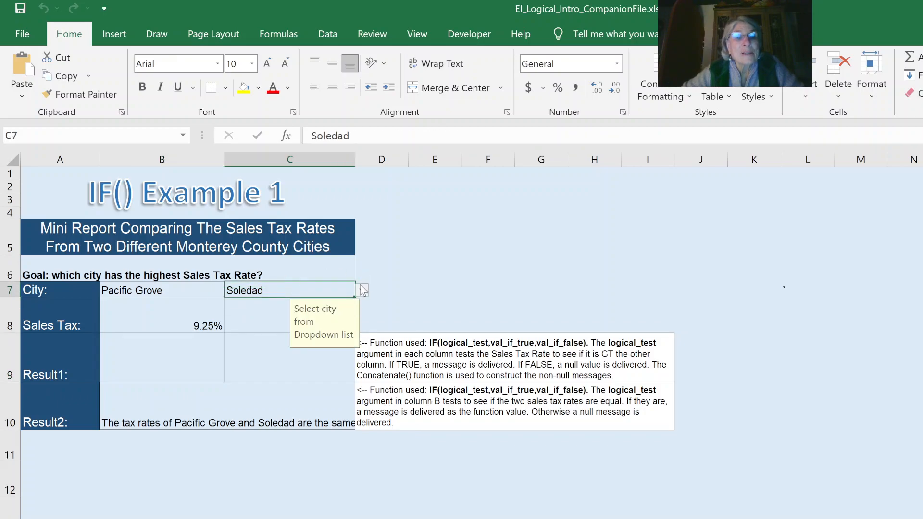
{"action": "left_click", "coordinate": [276, 323]}
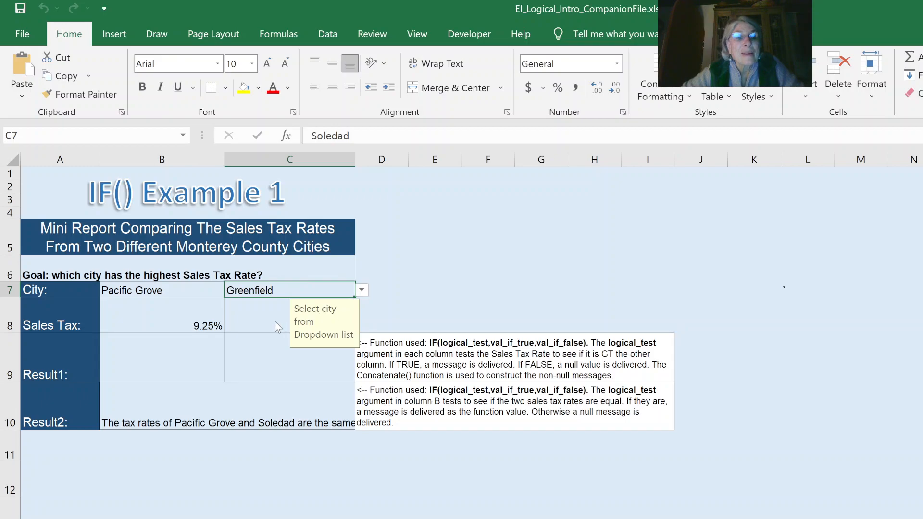
{"action": "left_click", "coordinate": [402, 299]}
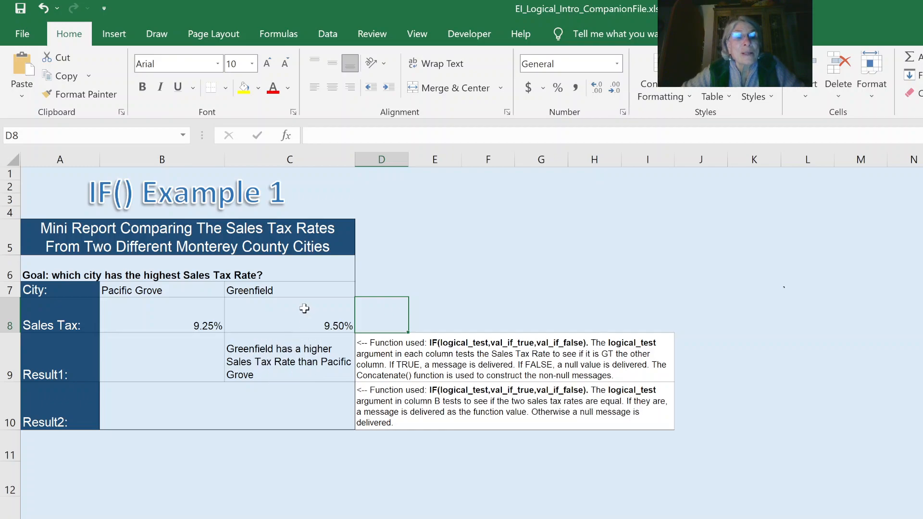
Examine the Result1 IF formulas in C9 and B9, including the cell references used in C9.
{"action": "left_click", "coordinate": [259, 355]}
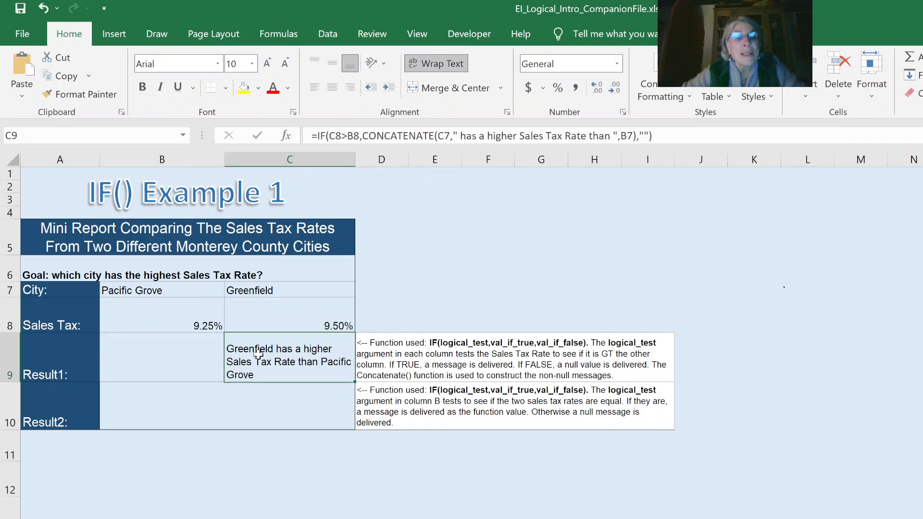
{"action": "left_click", "coordinate": [168, 363]}
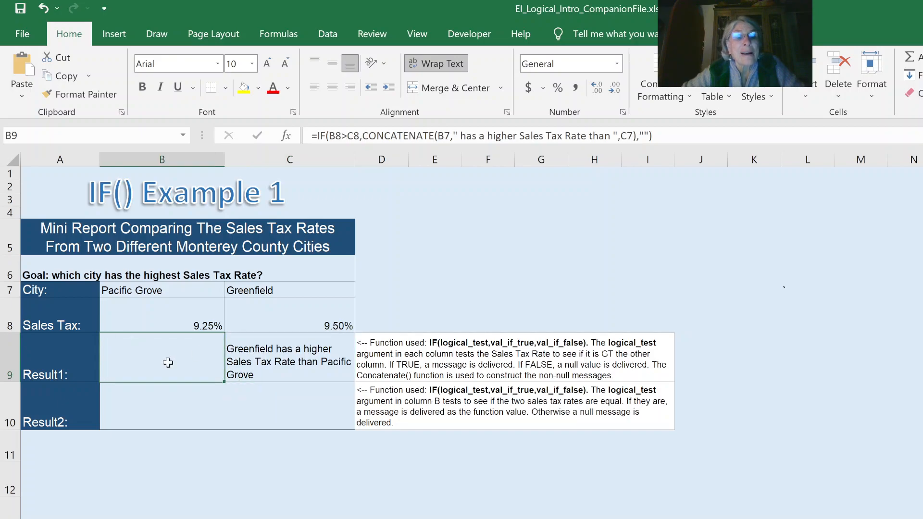
{"action": "double_click", "coordinate": [264, 355]}
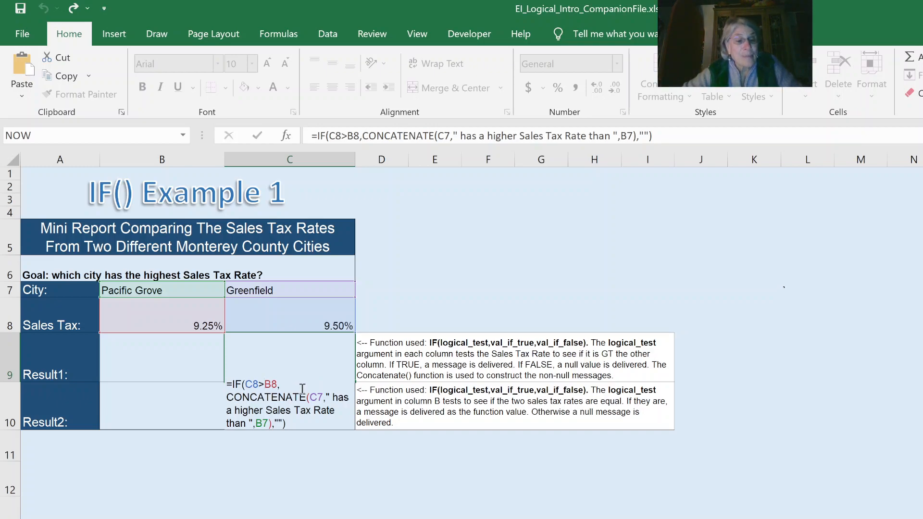
{"action": "key", "text": "ctrl+Return"}
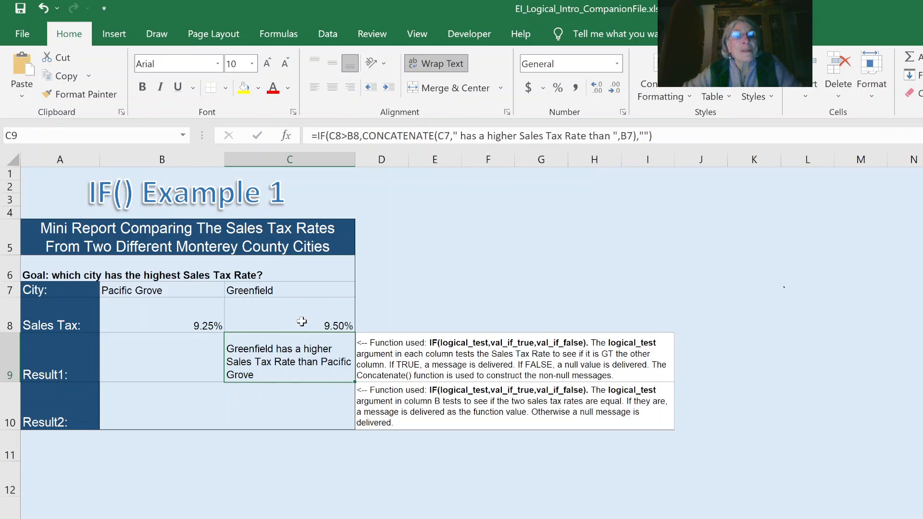
Change the second city in cell C7 of the sales tax report to Monterey.
{"action": "left_click", "coordinate": [301, 306]}
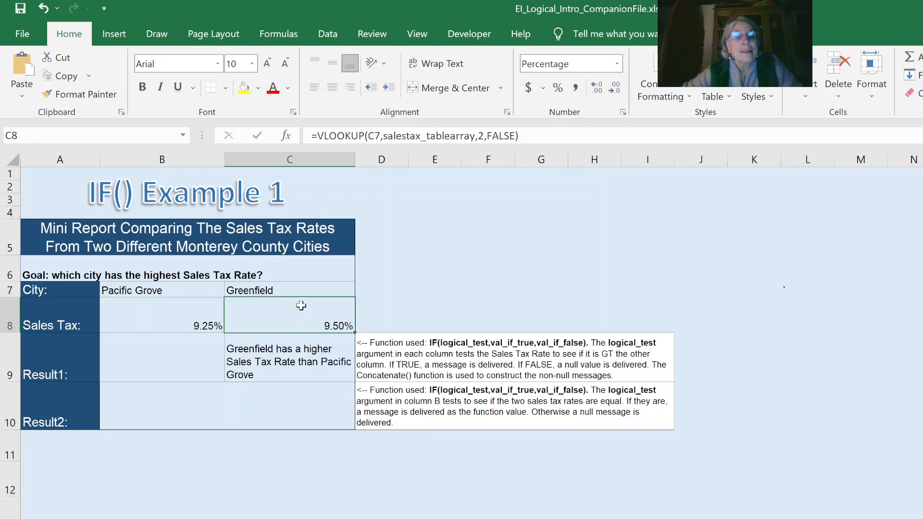
{"action": "left_click", "coordinate": [302, 288]}
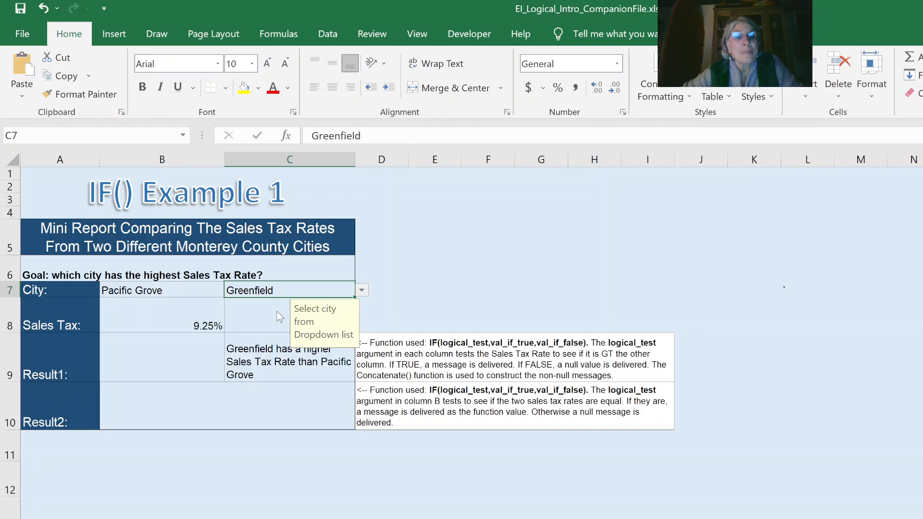
{"action": "left_click", "coordinate": [289, 307]}
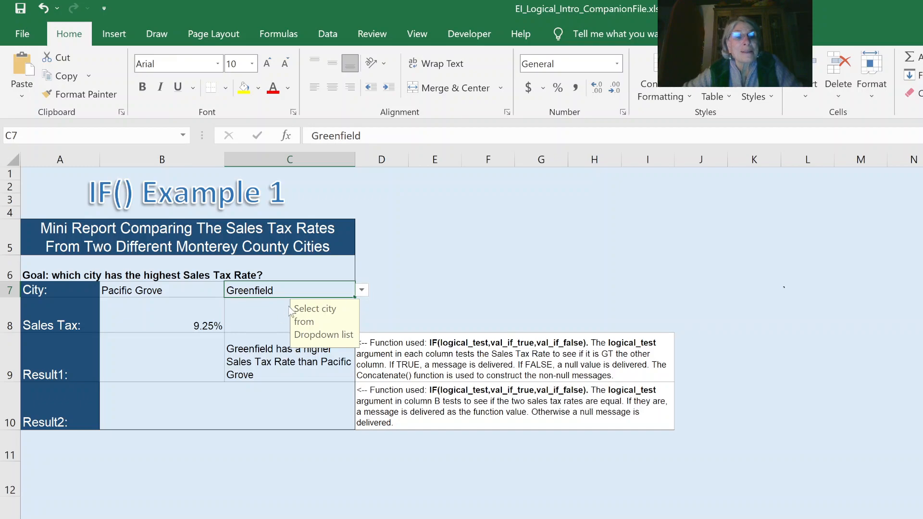
{"action": "left_click", "coordinate": [475, 273]}
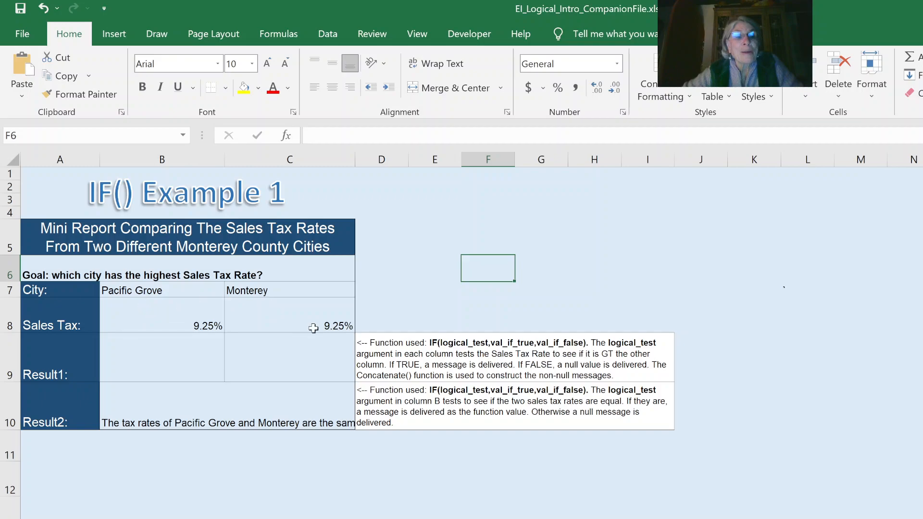
Examine the Result2 formula in B10 that tests whether the two cities' sales tax rates are equal.
{"action": "left_click", "coordinate": [161, 402]}
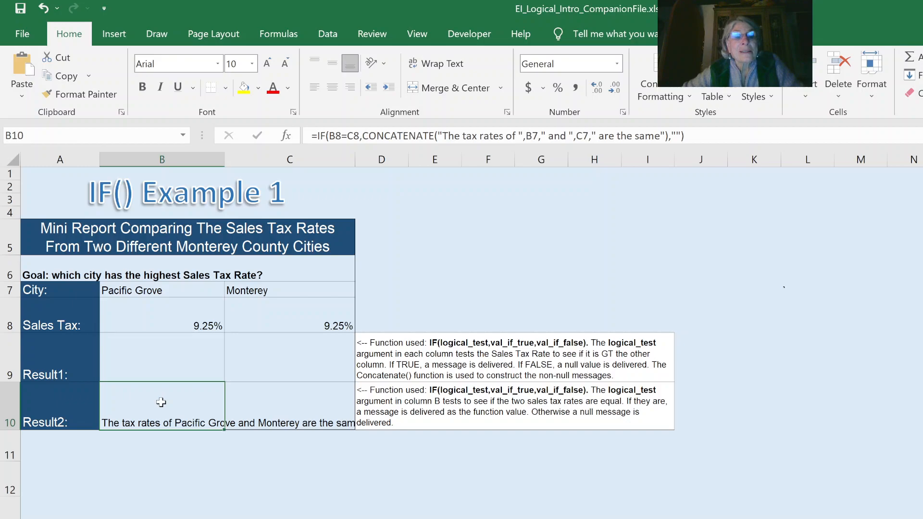
{"action": "double_click", "coordinate": [161, 403]}
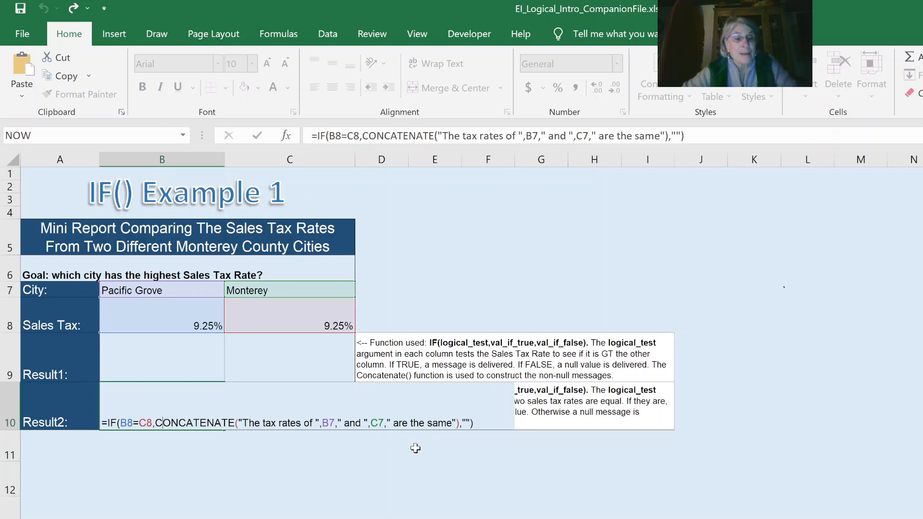
{"action": "key", "text": "ctrl+Return"}
{"action": "left_click", "coordinate": [208, 495]}
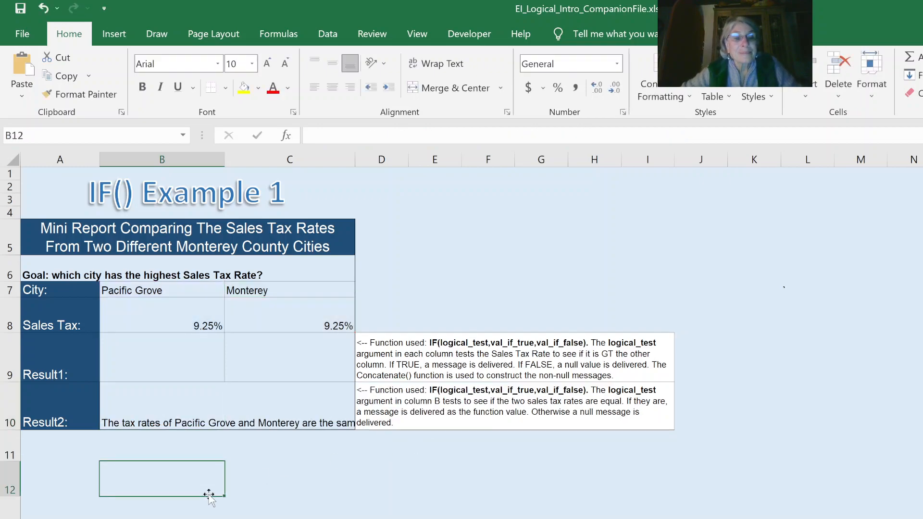
Review the Result1 formulas in B9 and C9 and the second city cell C7.
{"action": "left_click", "coordinate": [166, 375]}
{"action": "left_click", "coordinate": [243, 363]}
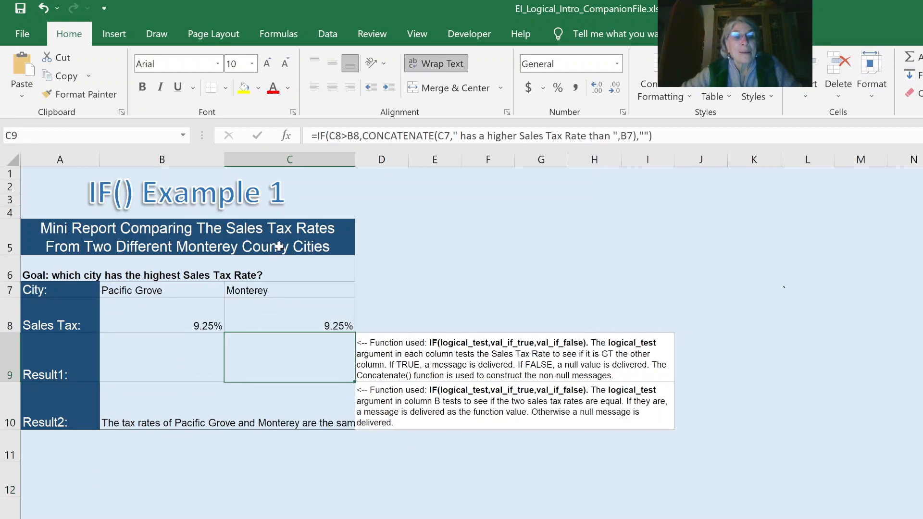
{"action": "left_click", "coordinate": [297, 291]}
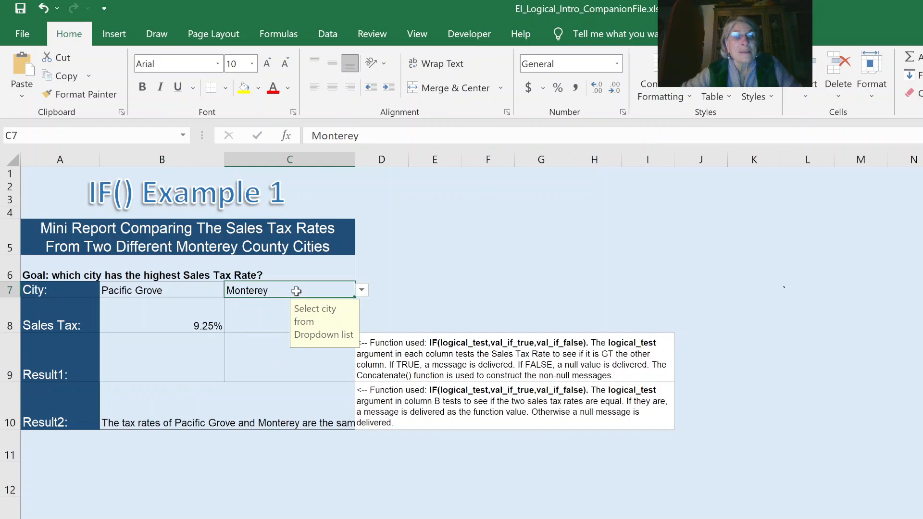
{"action": "left_click", "coordinate": [252, 504]}
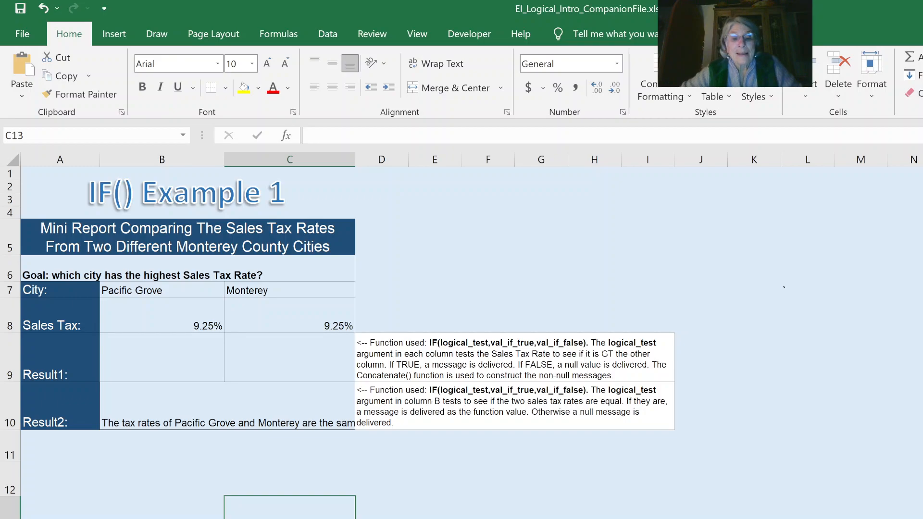
Go to the AND() & OR() Examples sheet and examine the HLOOKUP formulas in the Persons in Poverty cells B8 and C8.
{"action": "key", "text": "ctrl+Page_Down"}
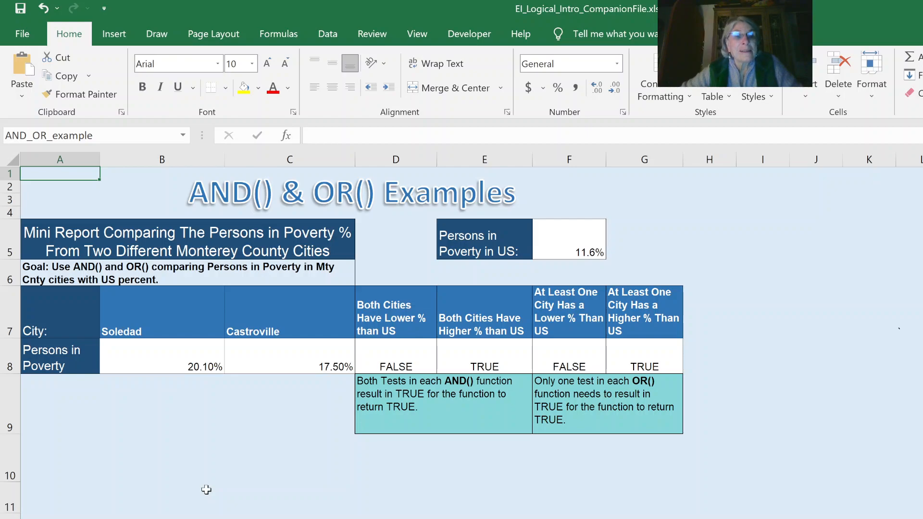
{"action": "left_click", "coordinate": [158, 357]}
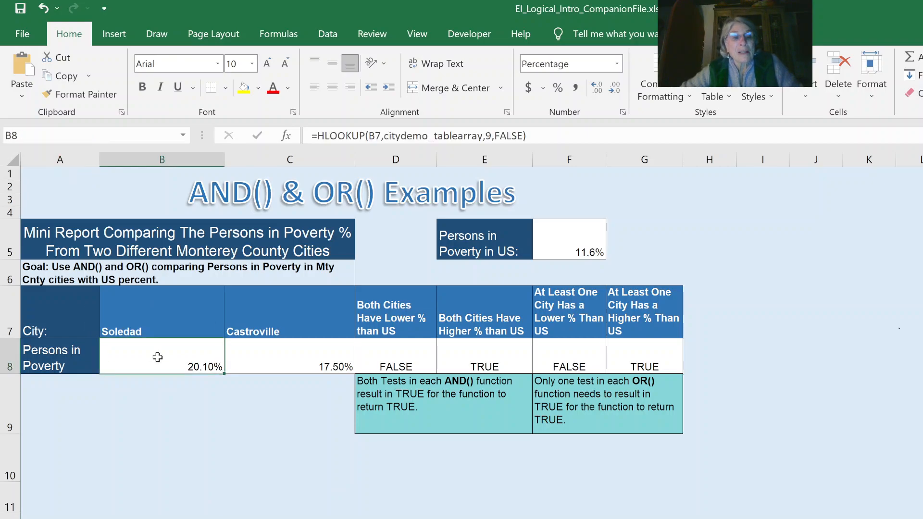
{"action": "left_click", "coordinate": [266, 351]}
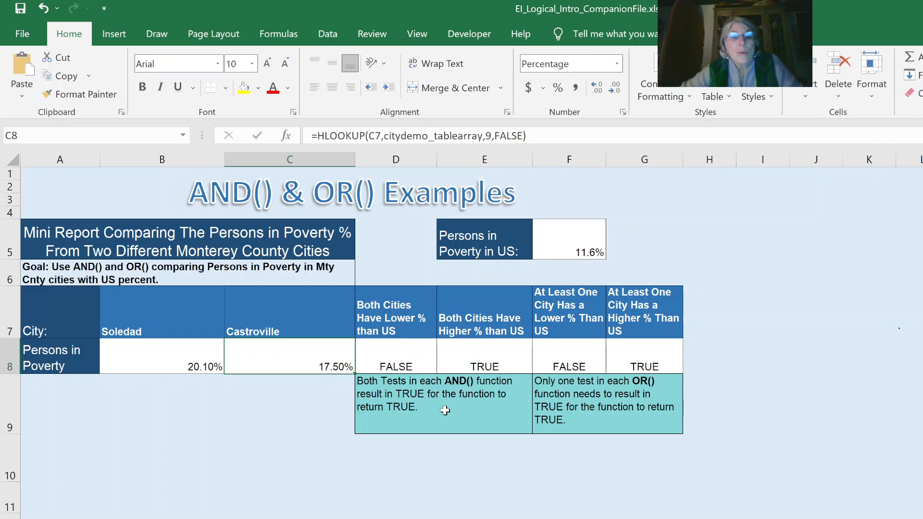
Examine the AND formula and its cell references in D8, under Both Cities Have Lower % than US.
{"action": "left_click", "coordinate": [396, 351]}
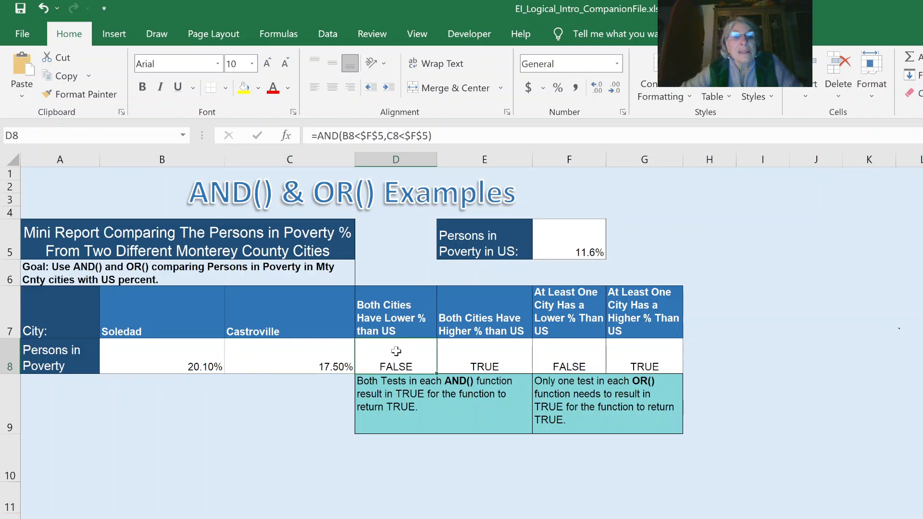
{"action": "double_click", "coordinate": [396, 351]}
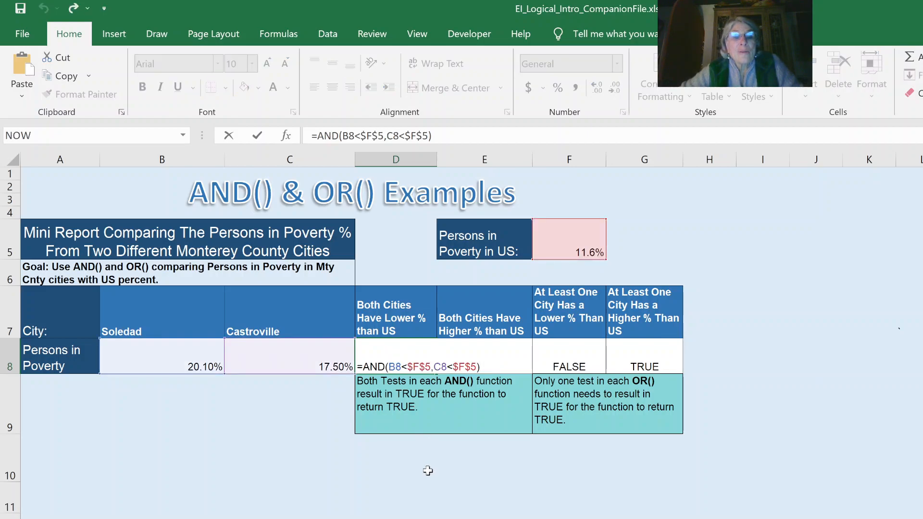
{"action": "left_click", "coordinate": [428, 471]}
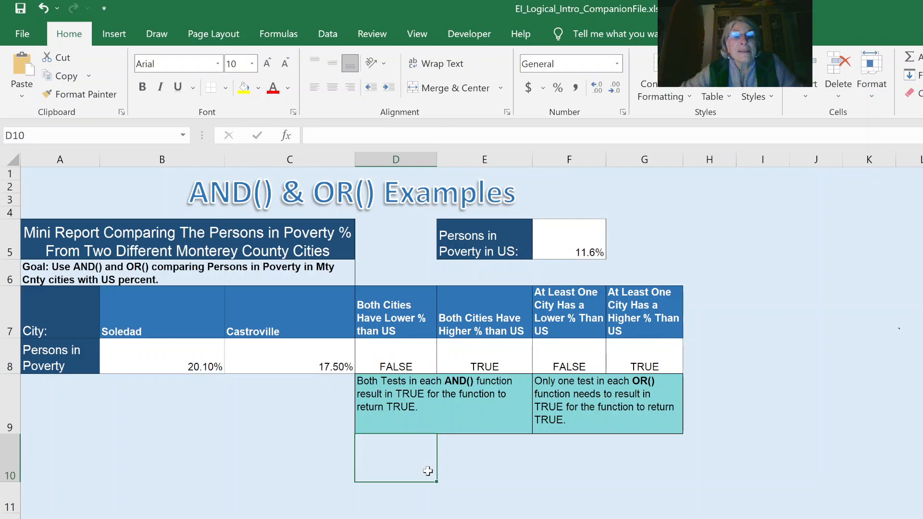
{"action": "left_click", "coordinate": [526, 470]}
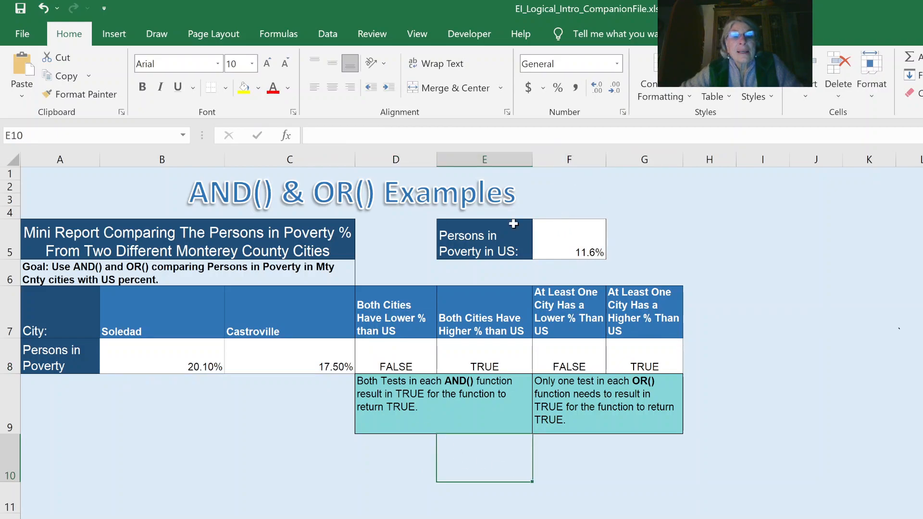
Compare the poverty percentages of both cities in B8 and C8 with the US percentage in F5.
{"action": "left_click", "coordinate": [168, 353]}
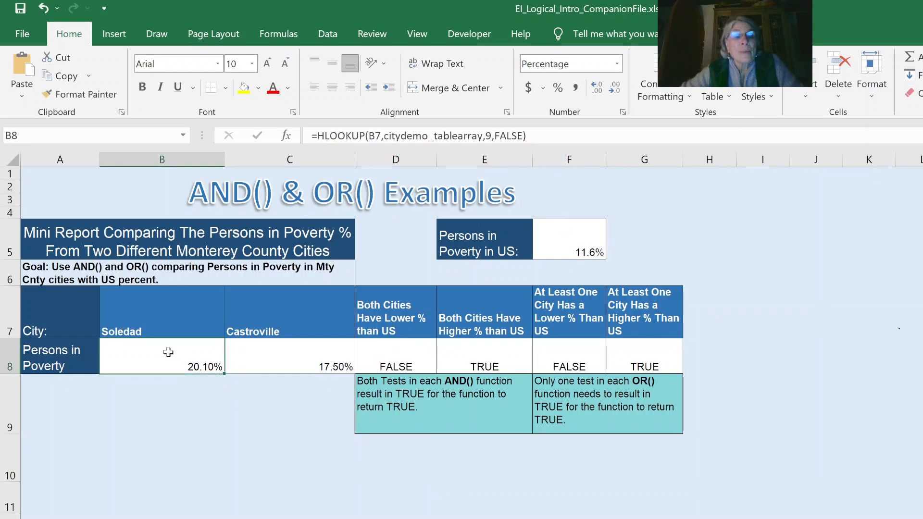
{"action": "left_click", "coordinate": [257, 351]}
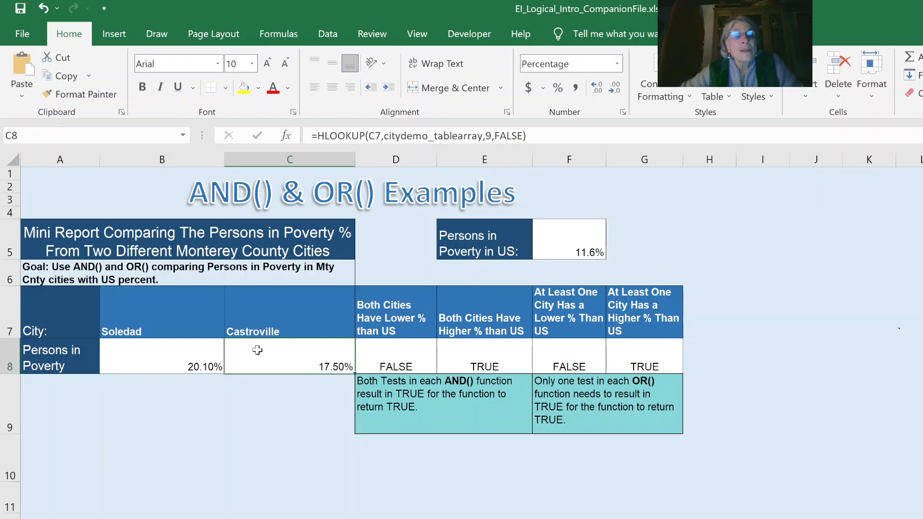
{"action": "left_click", "coordinate": [564, 238]}
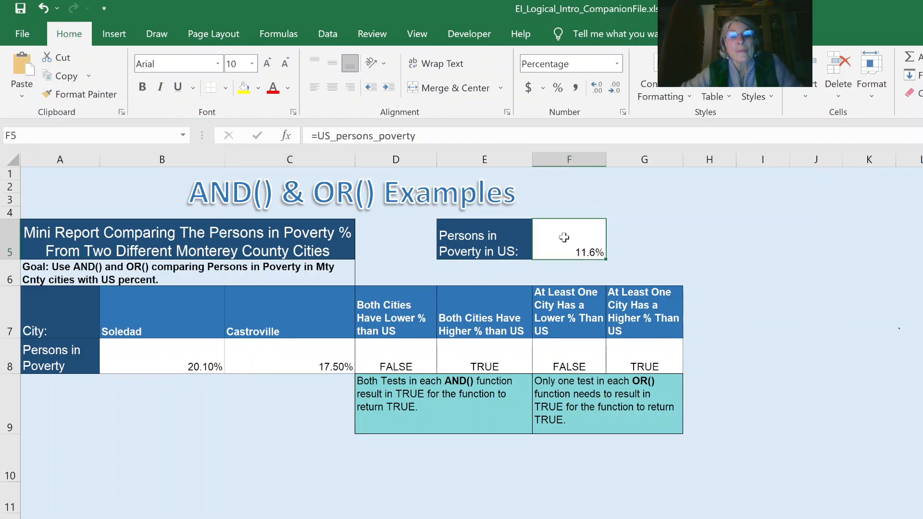
Examine the AND formulas in D8 and E8 that test whether both cities have lower or higher poverty percentages than the US.
{"action": "left_click", "coordinate": [381, 294]}
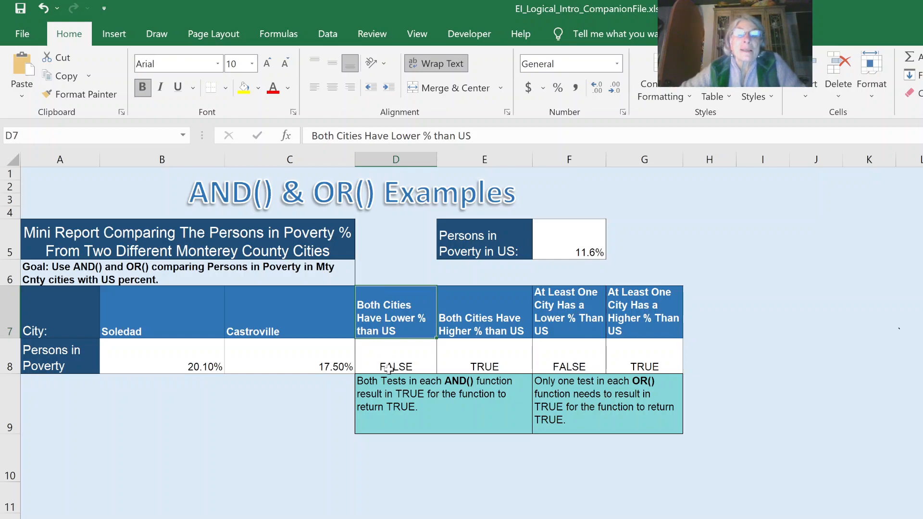
{"action": "double_click", "coordinate": [380, 355]}
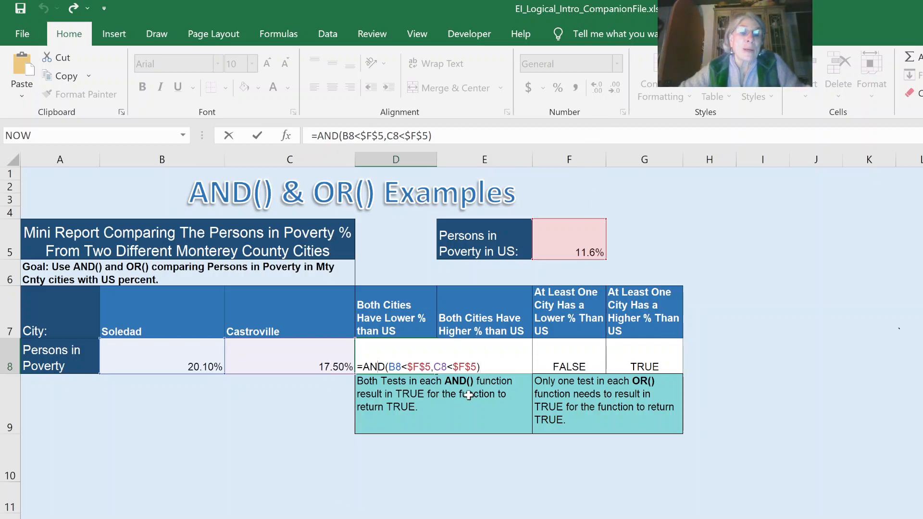
{"action": "left_click", "coordinate": [400, 479]}
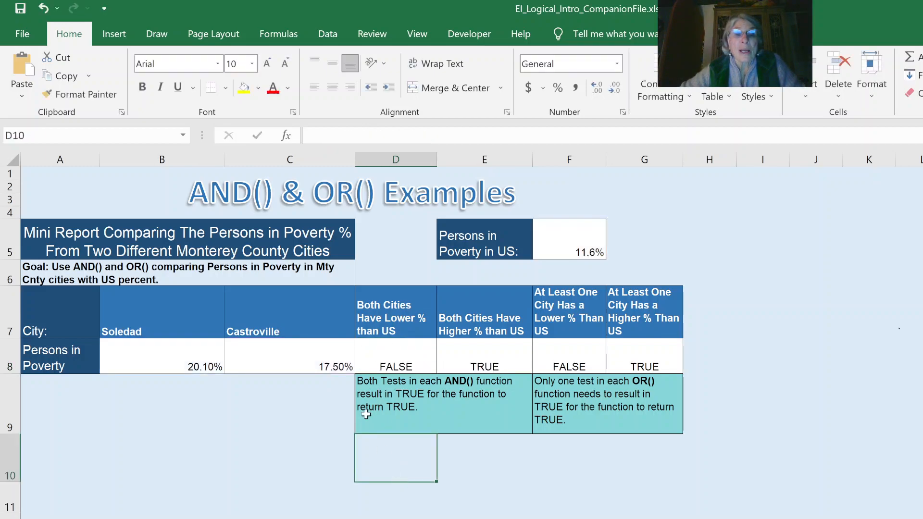
{"action": "left_click", "coordinate": [468, 313]}
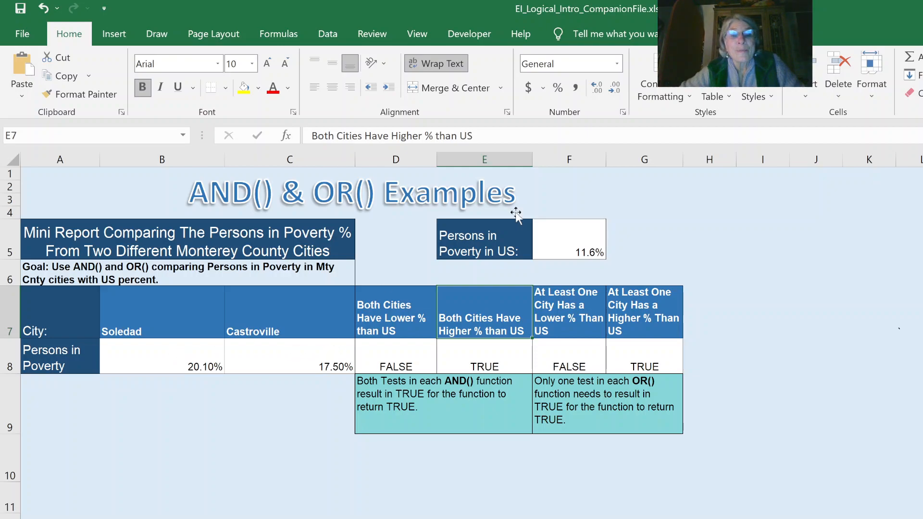
{"action": "double_click", "coordinate": [468, 353]}
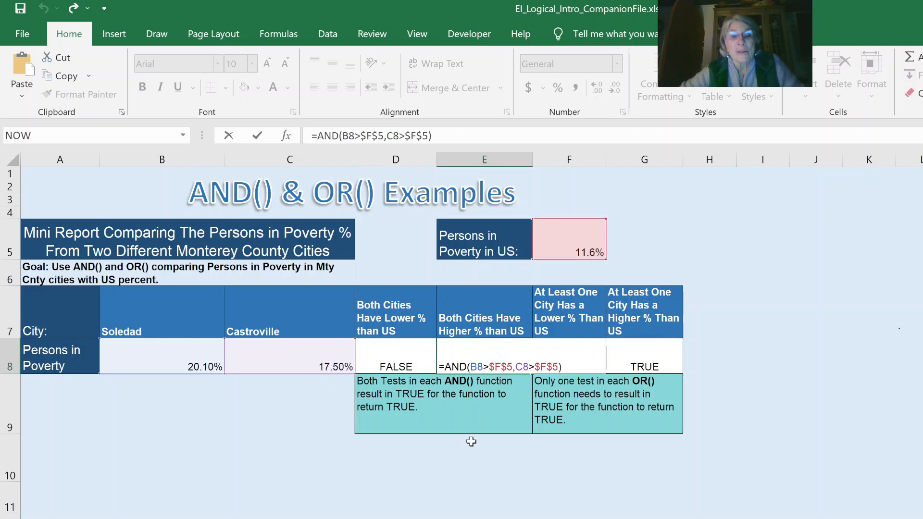
{"action": "left_click", "coordinate": [459, 463]}
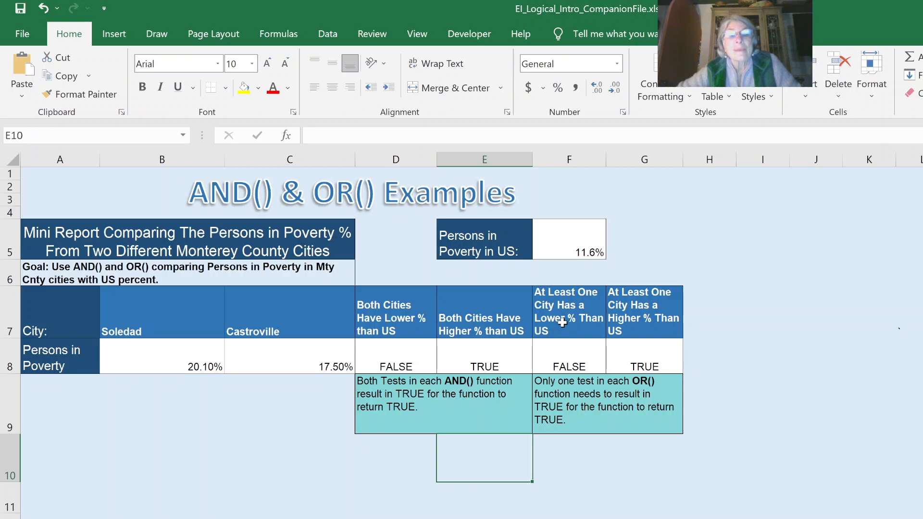
Examine the OR formulas in F8 and G8 that test whether at least one city is below or above the US percentage.
{"action": "left_click", "coordinate": [572, 357]}
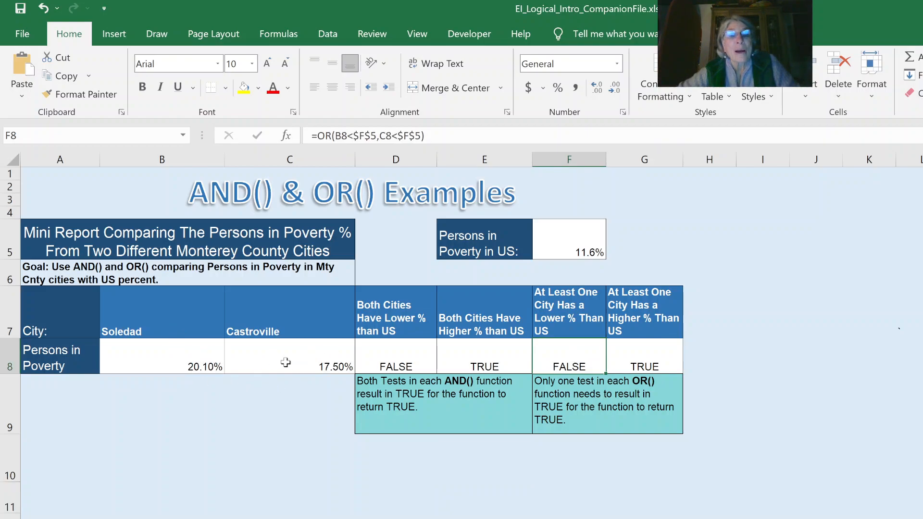
{"action": "double_click", "coordinate": [566, 352]}
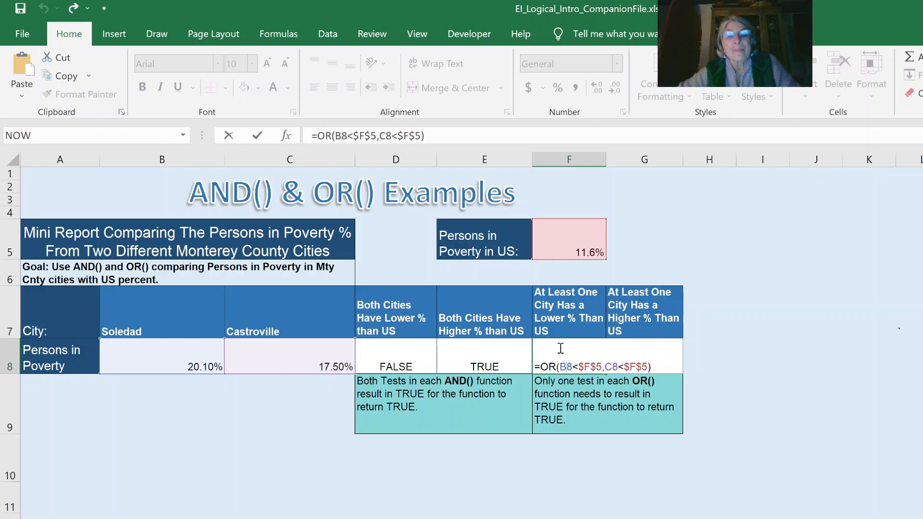
{"action": "left_click", "coordinate": [768, 325]}
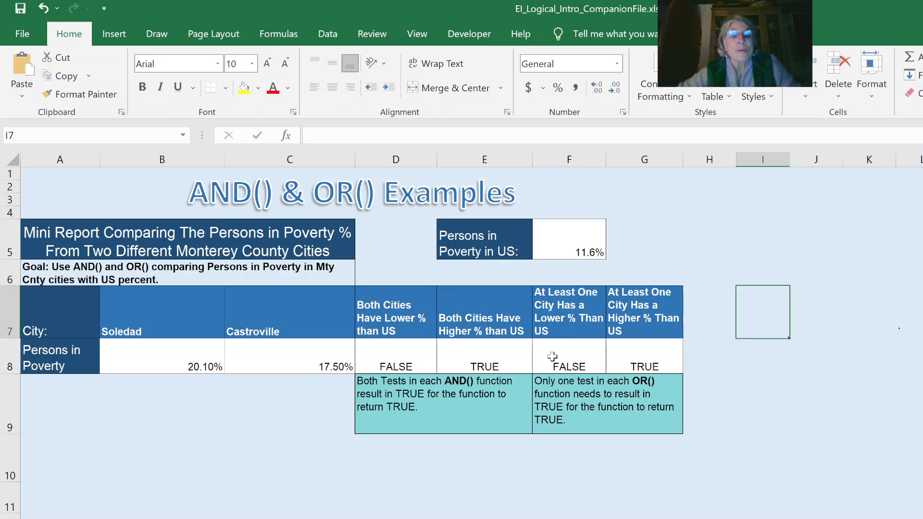
{"action": "left_click", "coordinate": [638, 347]}
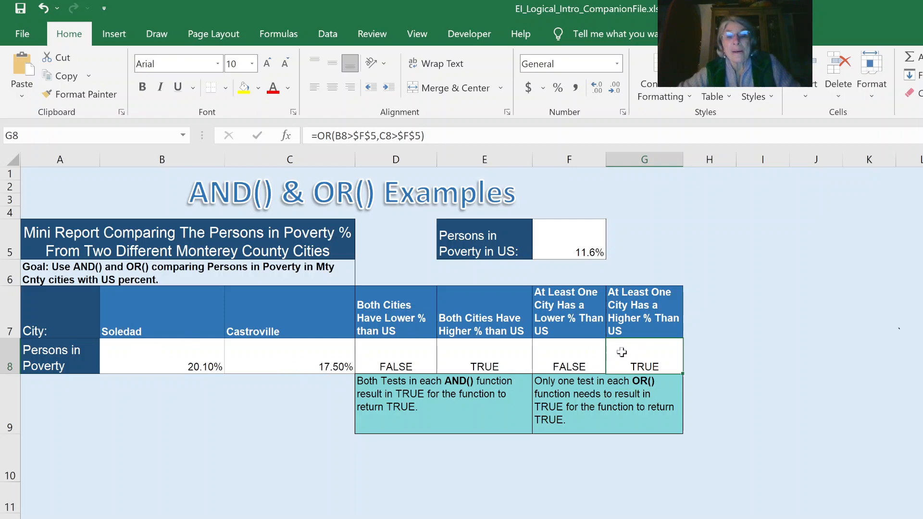
{"action": "double_click", "coordinate": [629, 353]}
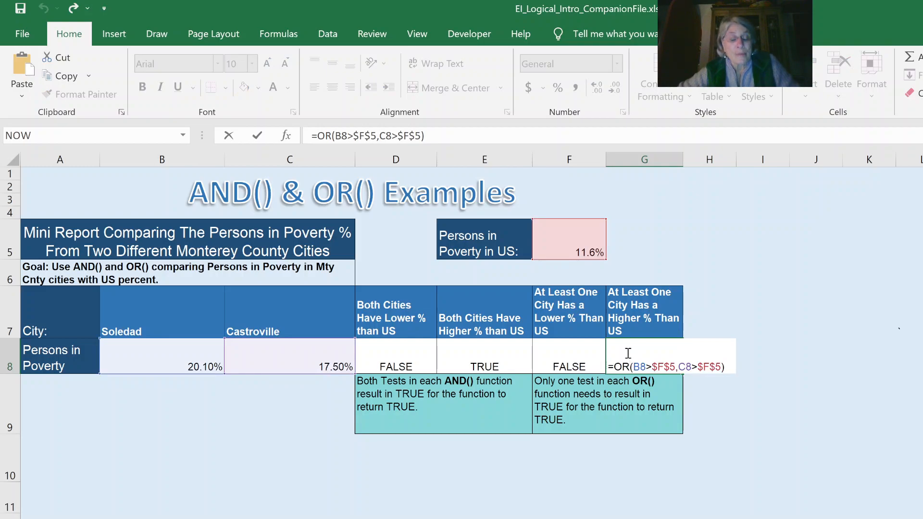
{"action": "key", "text": "Escape"}
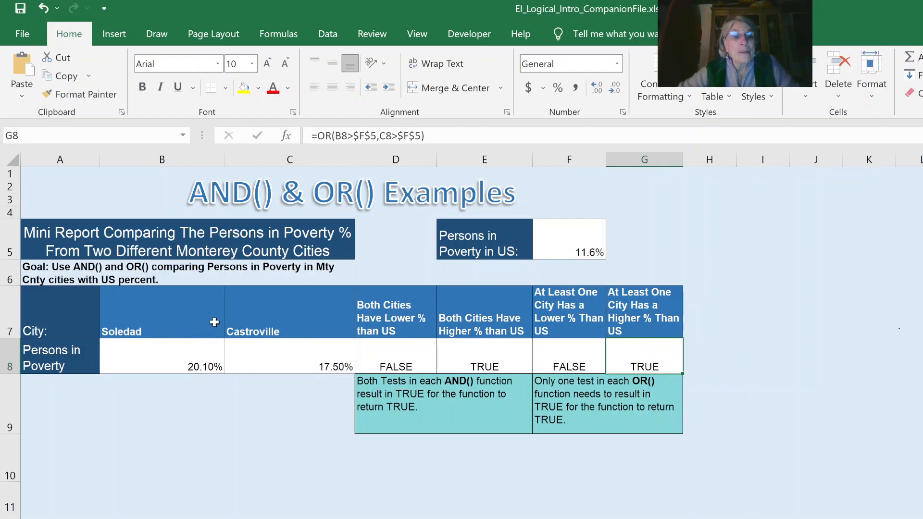
Change the second city in C7 to Gonzales.
{"action": "left_click", "coordinate": [287, 326]}
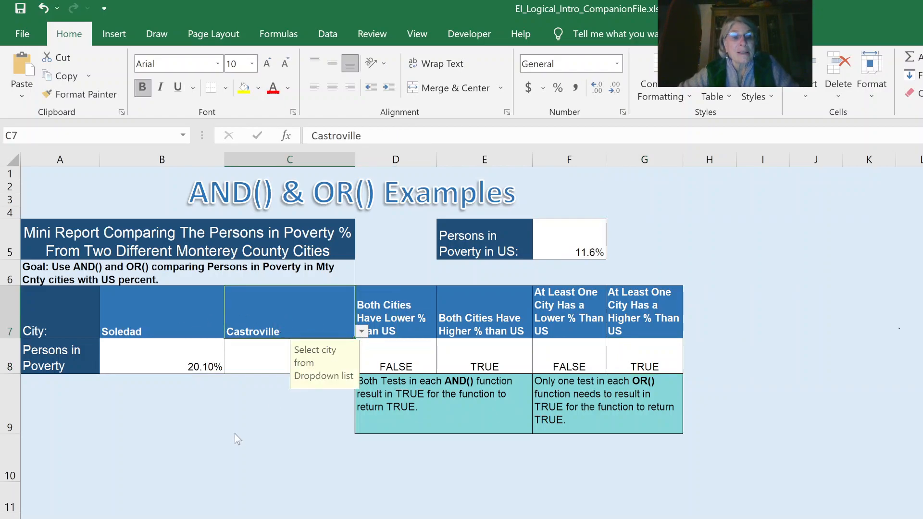
{"action": "left_click", "coordinate": [248, 426]}
{"action": "left_click", "coordinate": [199, 410]}
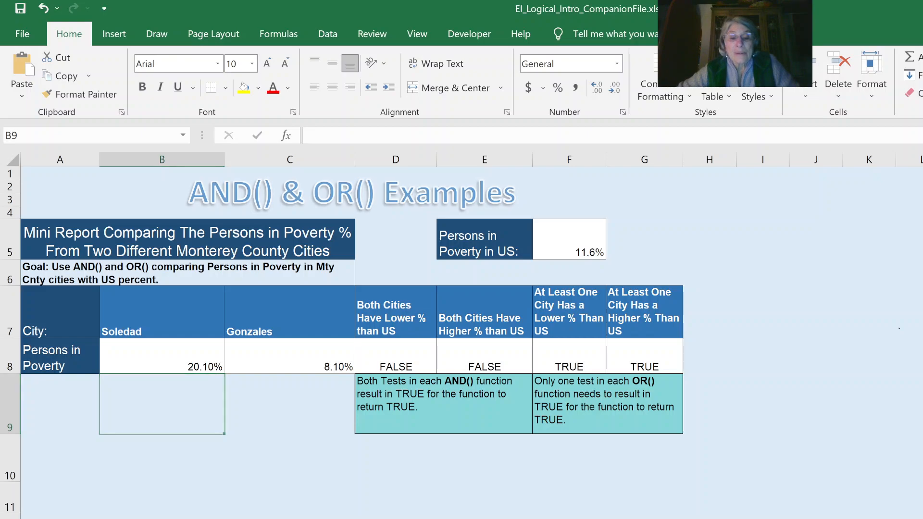
Go to the Logical Function Examples sheet and review its housing cost assumptions, including the maximum percent of income for housing.
{"action": "key", "text": "ctrl+Page_Down"}
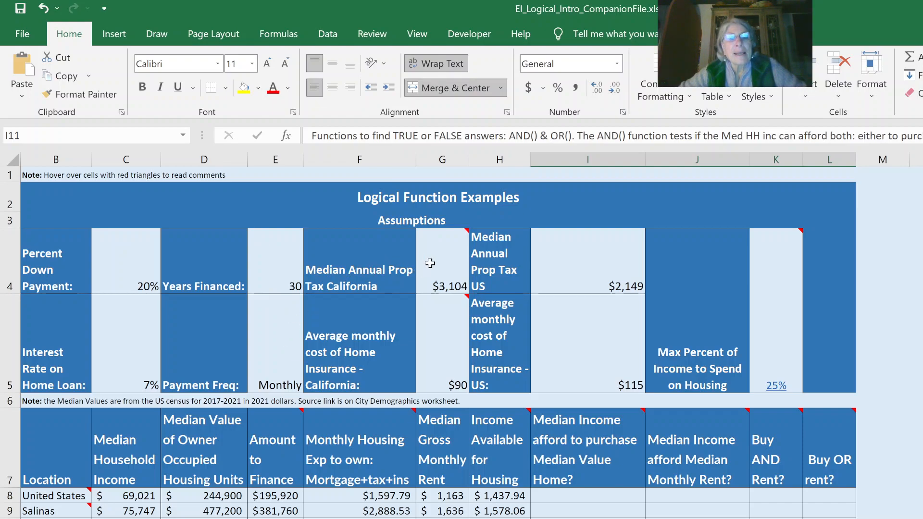
{"action": "mouse_move", "coordinate": [425, 262]}
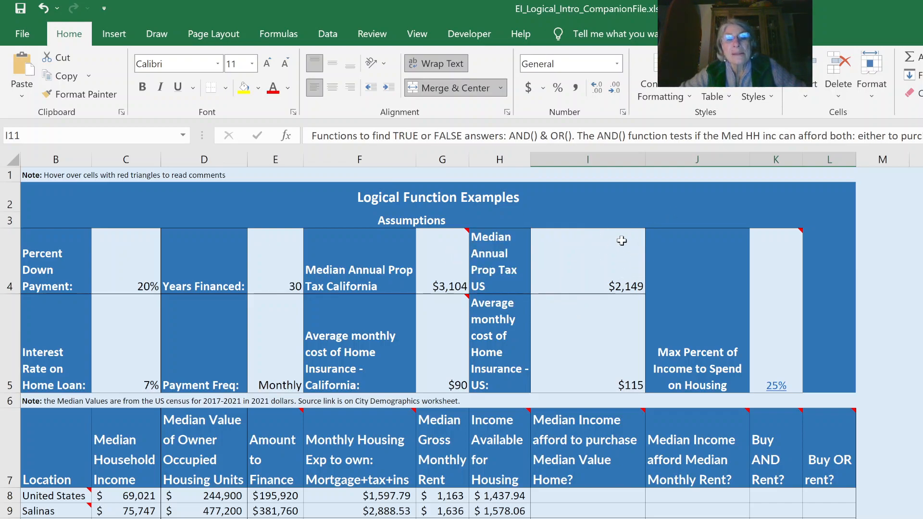
{"action": "mouse_move", "coordinate": [445, 347]}
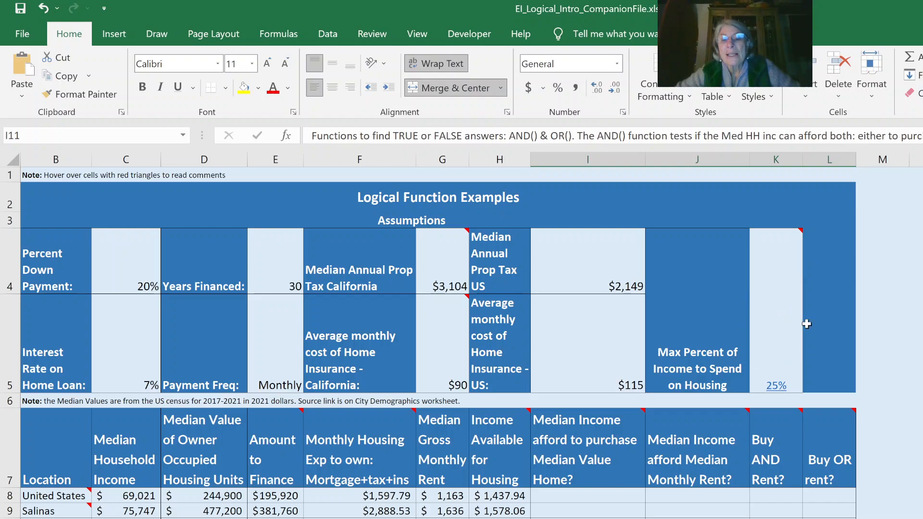
{"action": "mouse_move", "coordinate": [773, 320]}
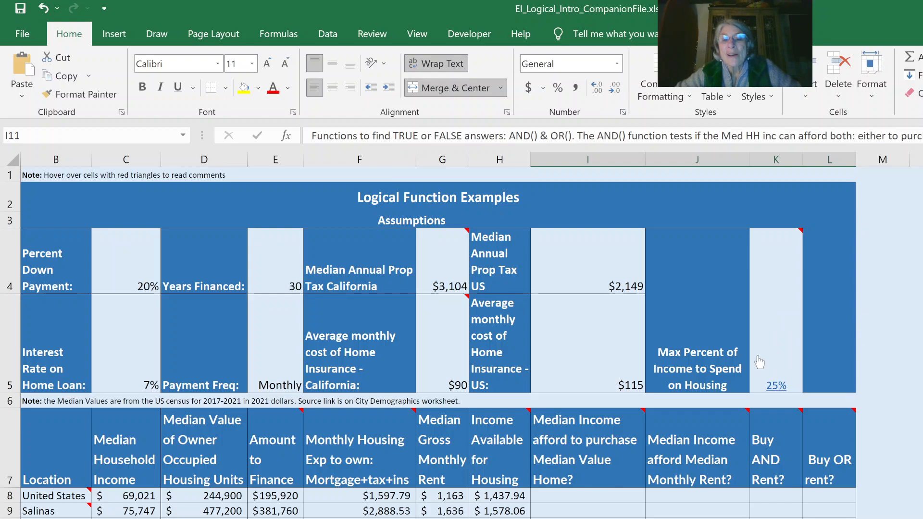
{"action": "mouse_move", "coordinate": [793, 351]}
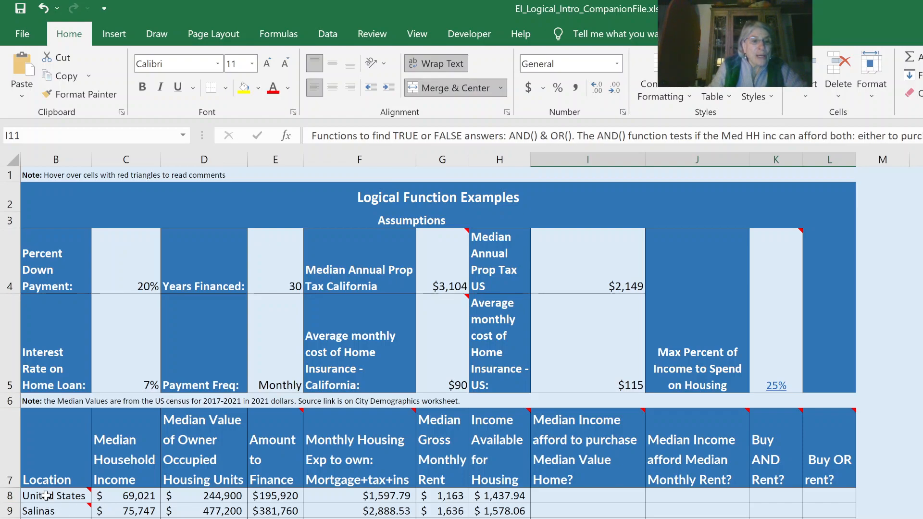
{"action": "mouse_move", "coordinate": [56, 495]}
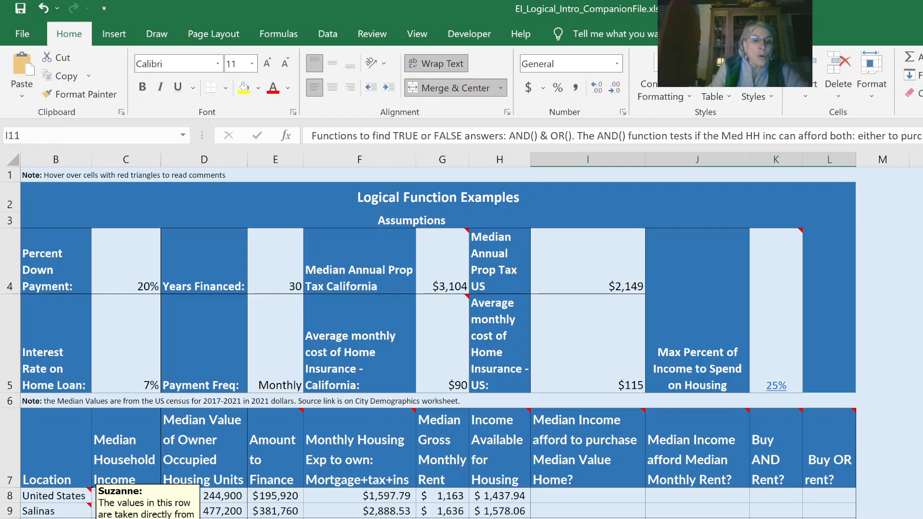
Review the city cells B9 and B10 and the formulas for Median Value of Owner Occupied Housing Units in D8 to D10.
{"action": "left_click", "coordinate": [57, 510]}
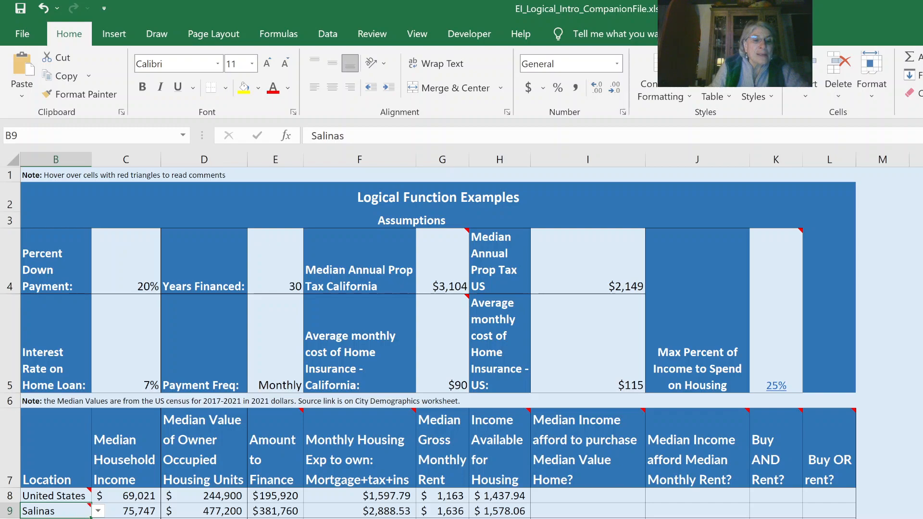
{"action": "left_click", "coordinate": [56, 518]}
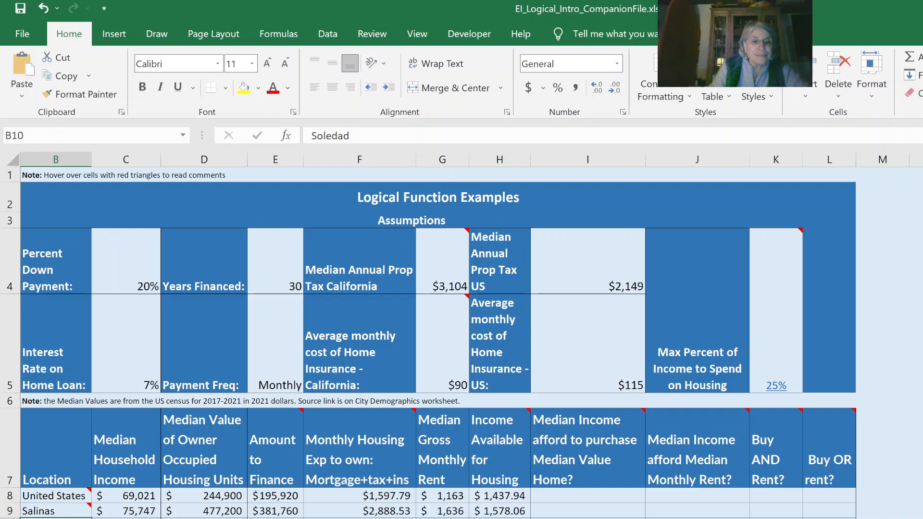
{"action": "left_click", "coordinate": [126, 518]}
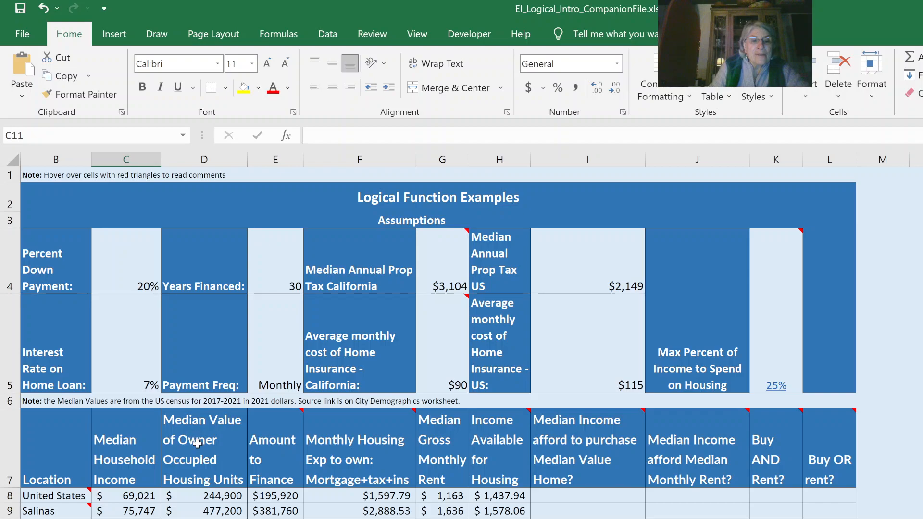
{"action": "left_click", "coordinate": [202, 493]}
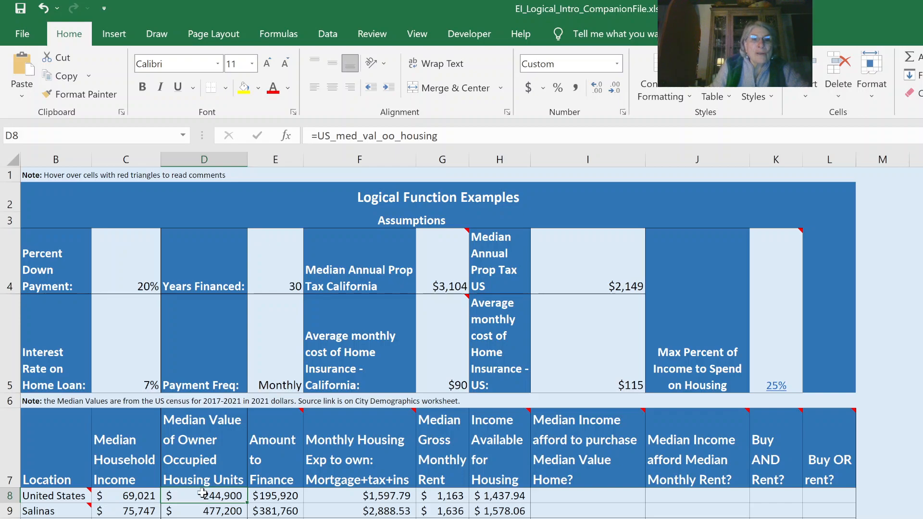
{"action": "left_click", "coordinate": [187, 511]}
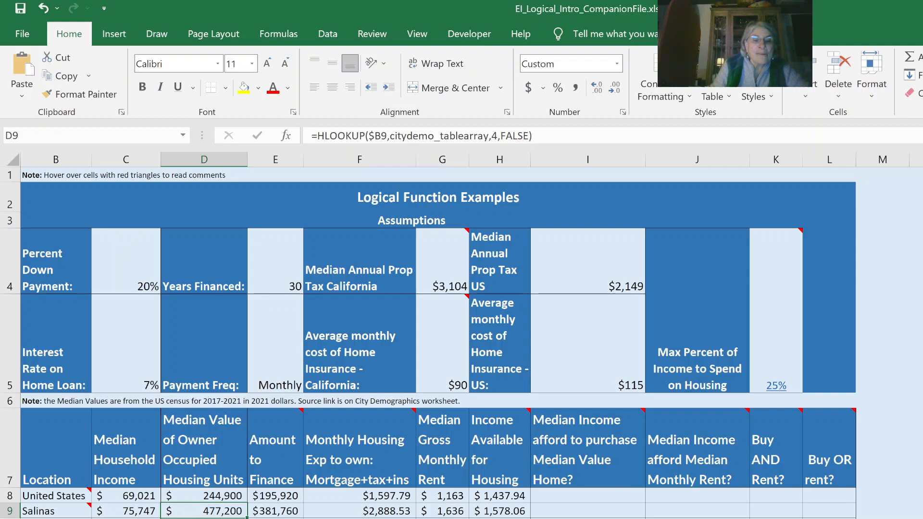
{"action": "key", "text": "Down"}
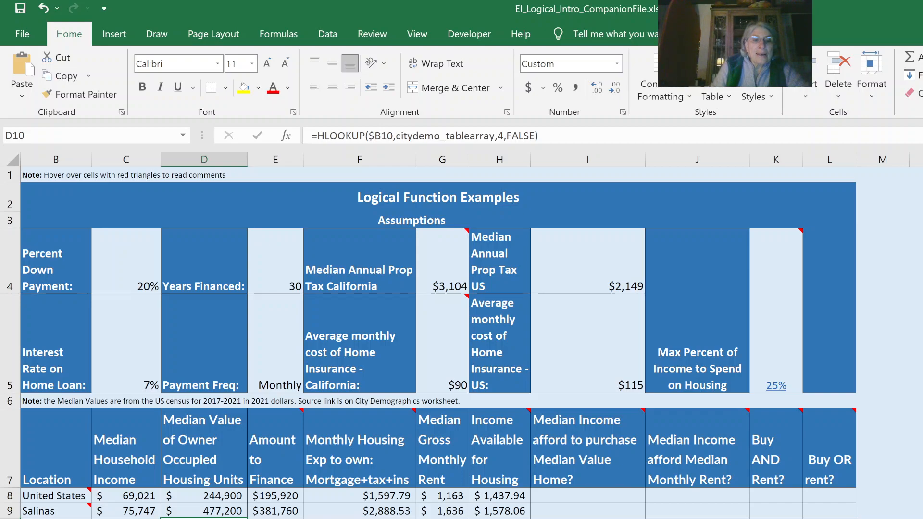
Examine the Amount to Finance formula in E8 and read the comment on the Monthly Housing Exp header.
{"action": "left_click", "coordinate": [287, 499]}
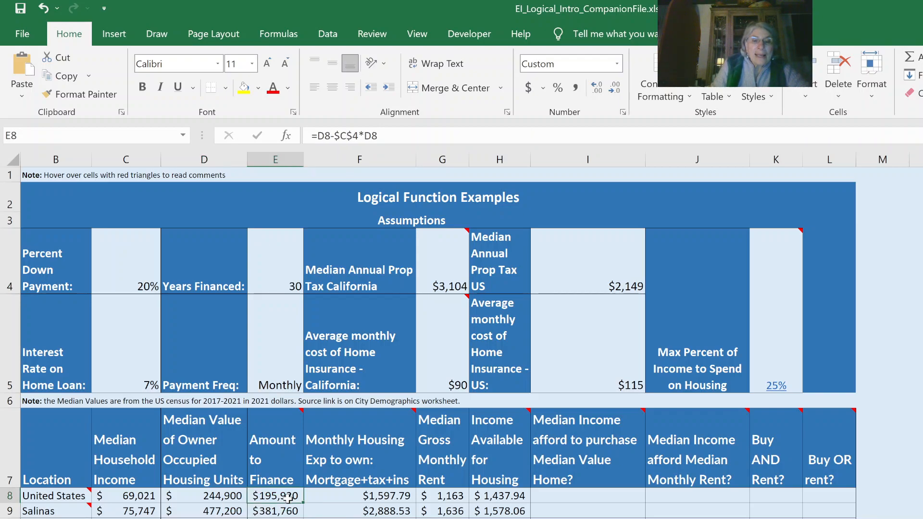
{"action": "mouse_move", "coordinate": [356, 475]}
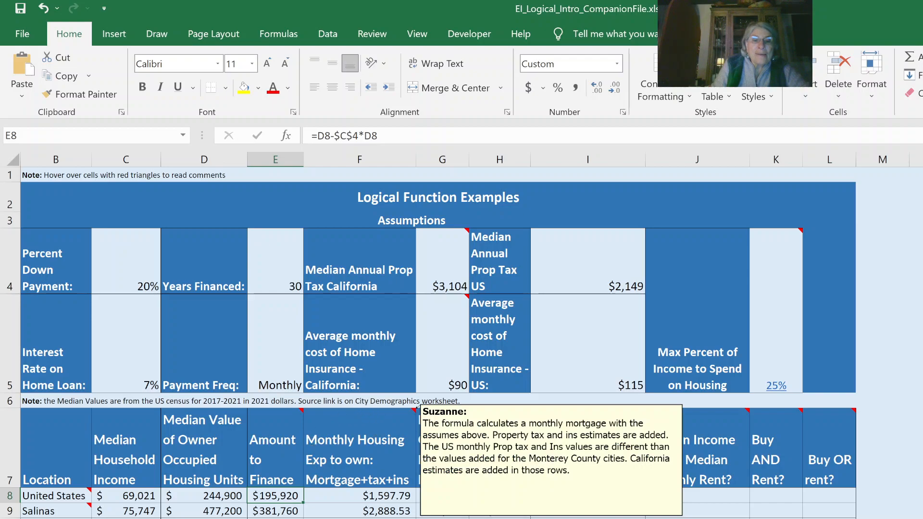
{"action": "mouse_move", "coordinate": [345, 437]}
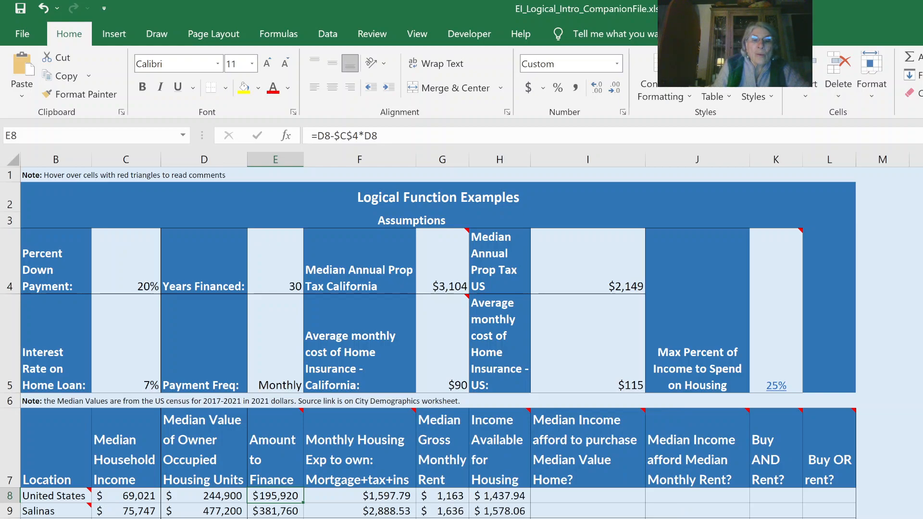
Examine the PMT formulas in F8 to F10 and the Median Gross Monthly Rent formulas in G8 and G9.
{"action": "double_click", "coordinate": [340, 496]}
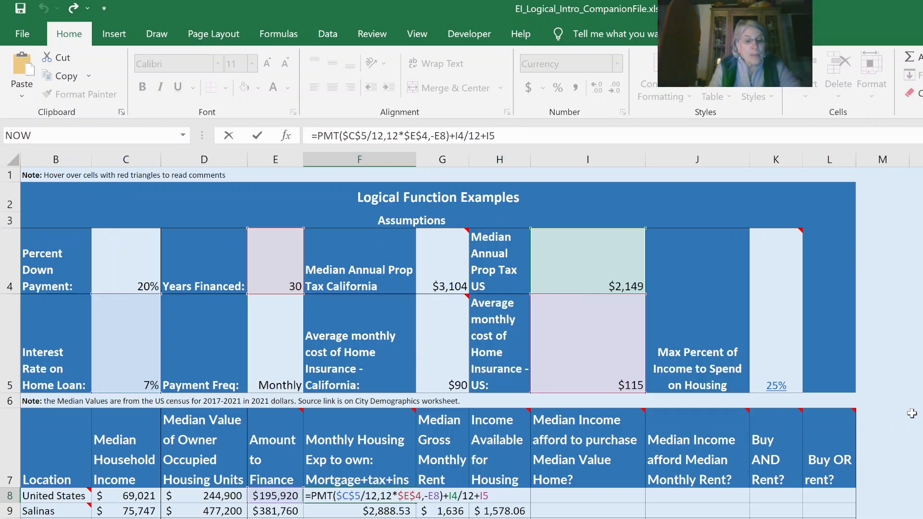
{"action": "key", "text": "ctrl+Return"}
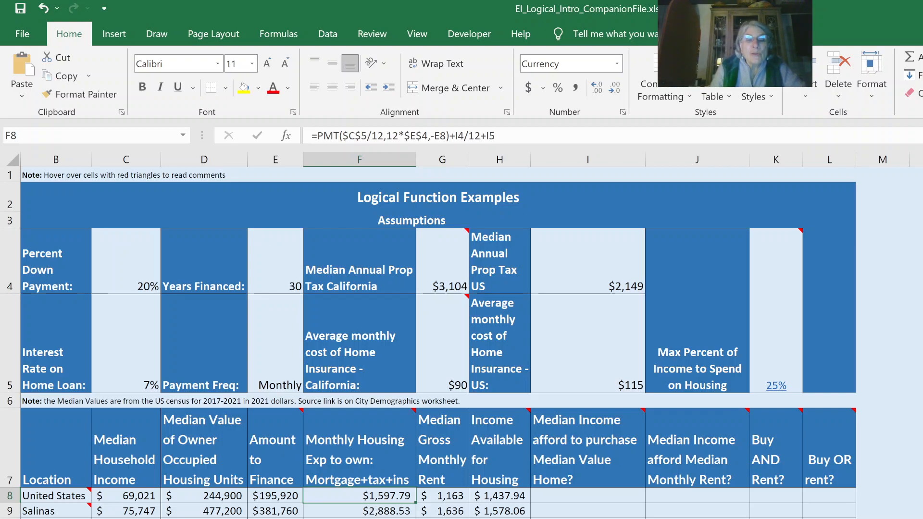
{"action": "left_click", "coordinate": [332, 512]}
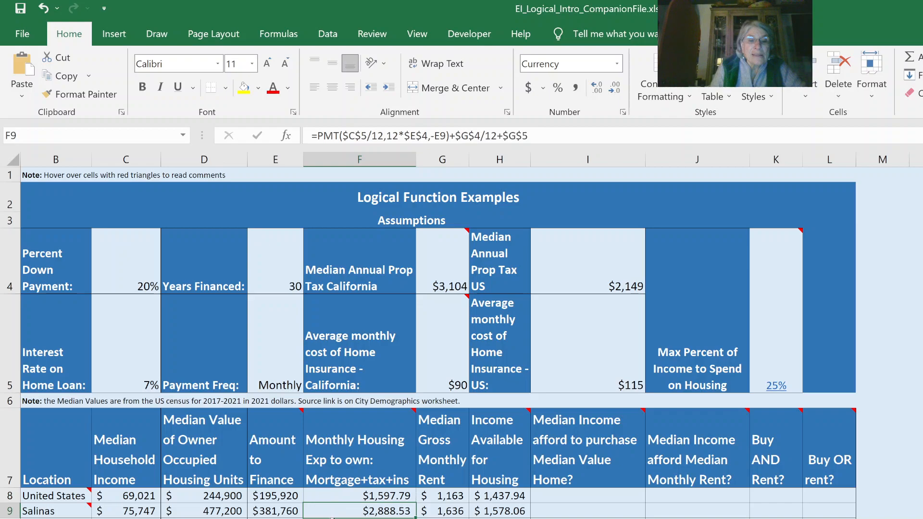
{"action": "left_click", "coordinate": [336, 518]}
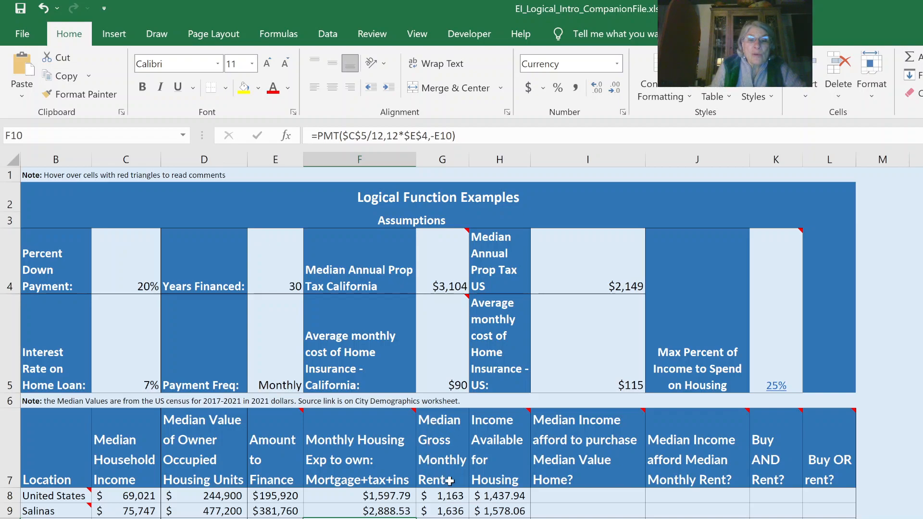
{"action": "left_click", "coordinate": [445, 498]}
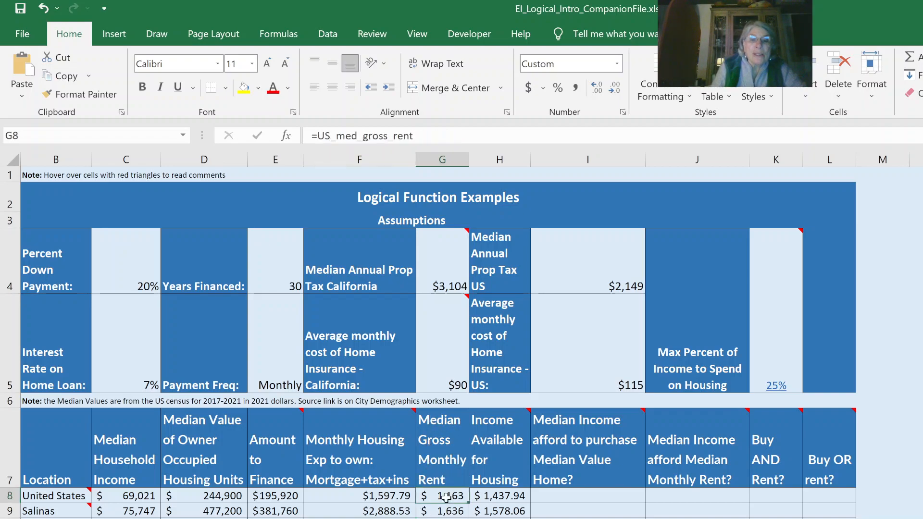
{"action": "left_click", "coordinate": [443, 510]}
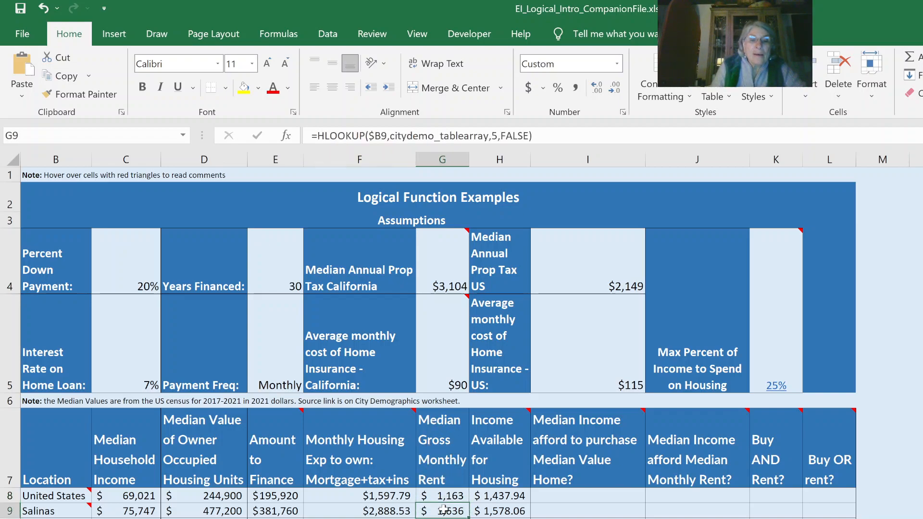
Check the rent formula in G10, then examine the Income Available for Housing formulas in H8 and H9 and their maximum percent input in K4.
{"action": "key", "text": "Down"}
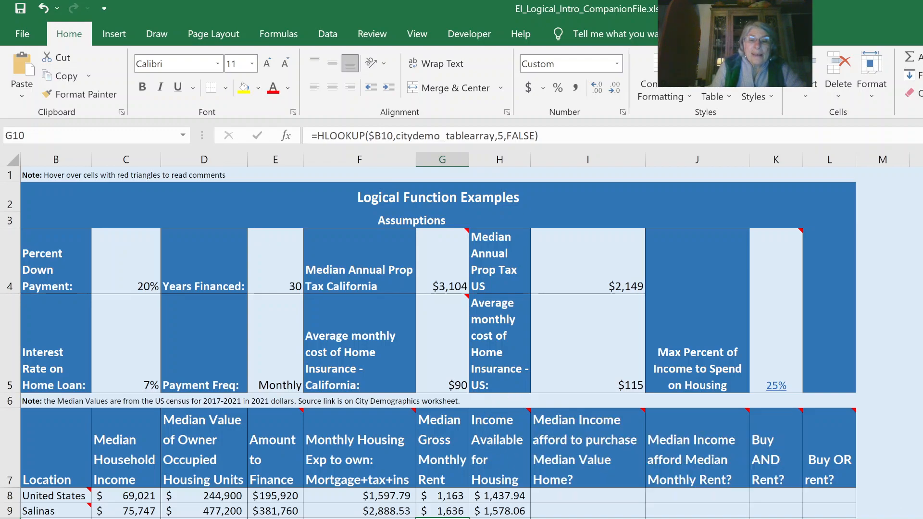
{"action": "mouse_move", "coordinate": [761, 421]}
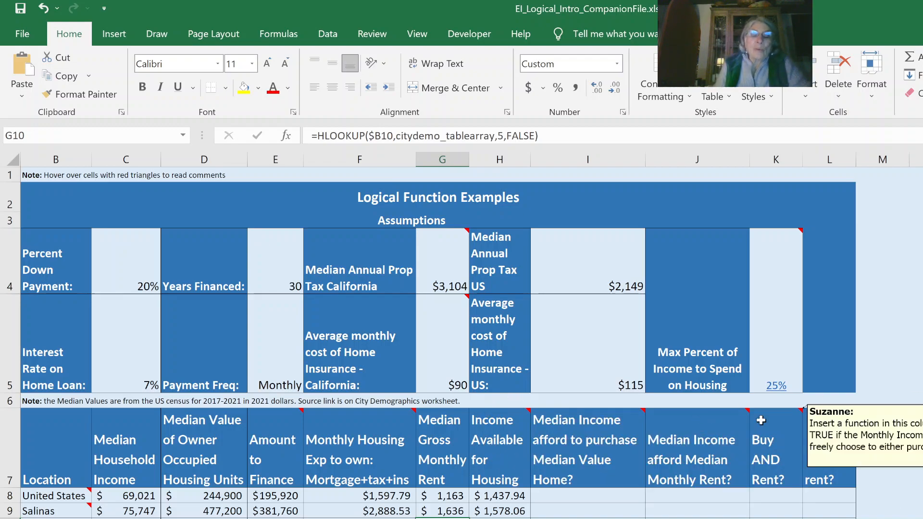
{"action": "left_click", "coordinate": [486, 497]}
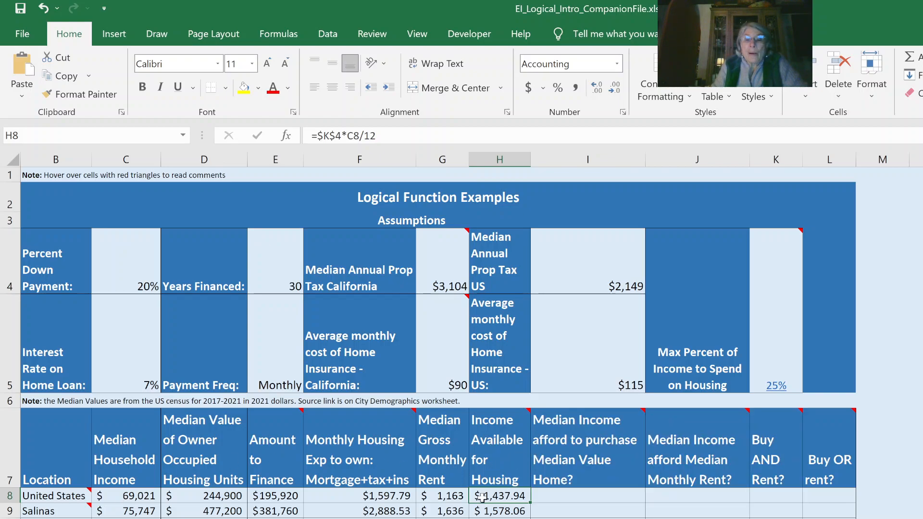
{"action": "left_click", "coordinate": [769, 363]}
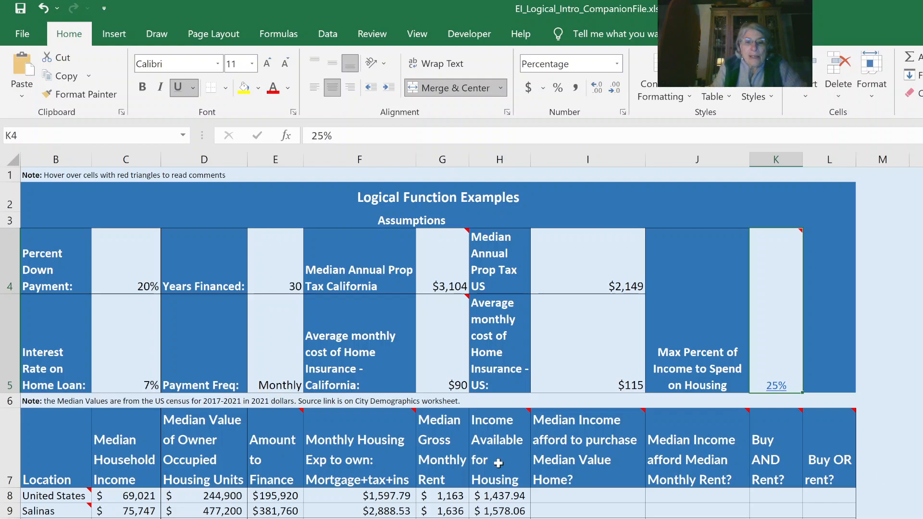
{"action": "left_click", "coordinate": [496, 510]}
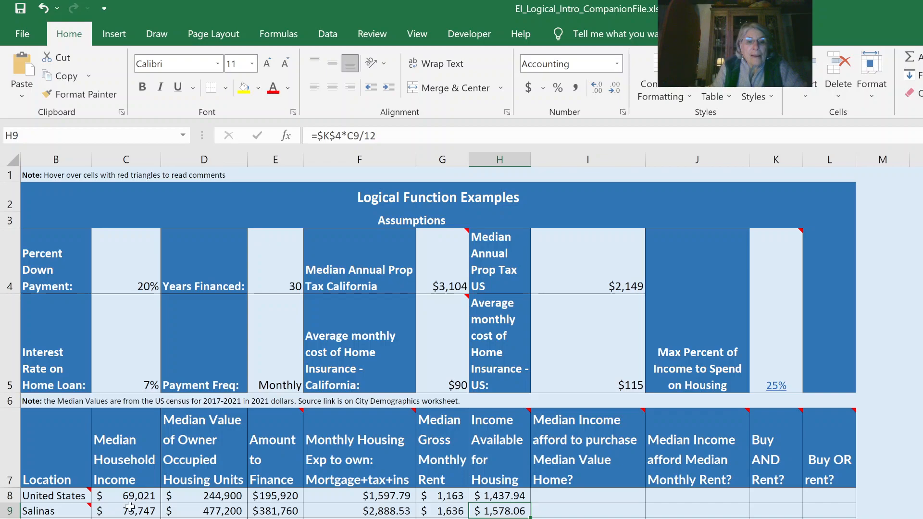
{"action": "left_click", "coordinate": [500, 495]}
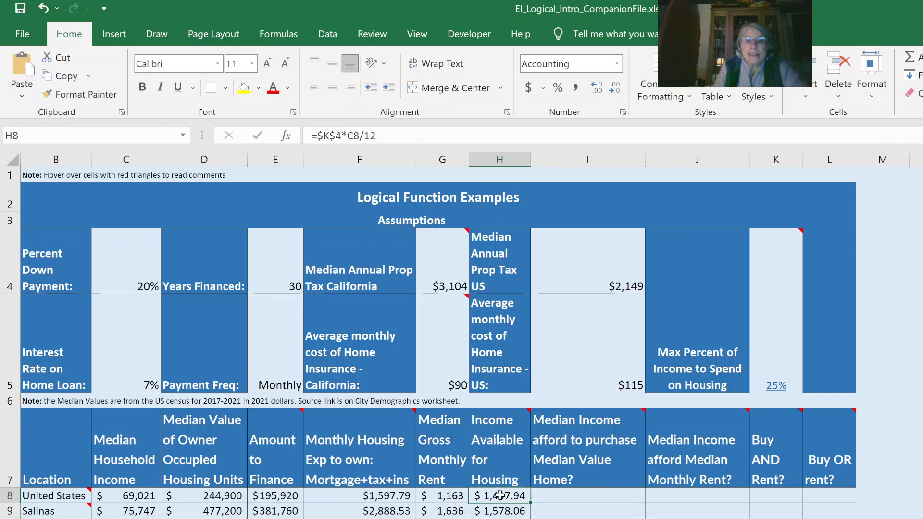
Review the home purchase affordability cells I8 to I10 and read the comment on that column's header.
{"action": "left_click", "coordinate": [589, 494]}
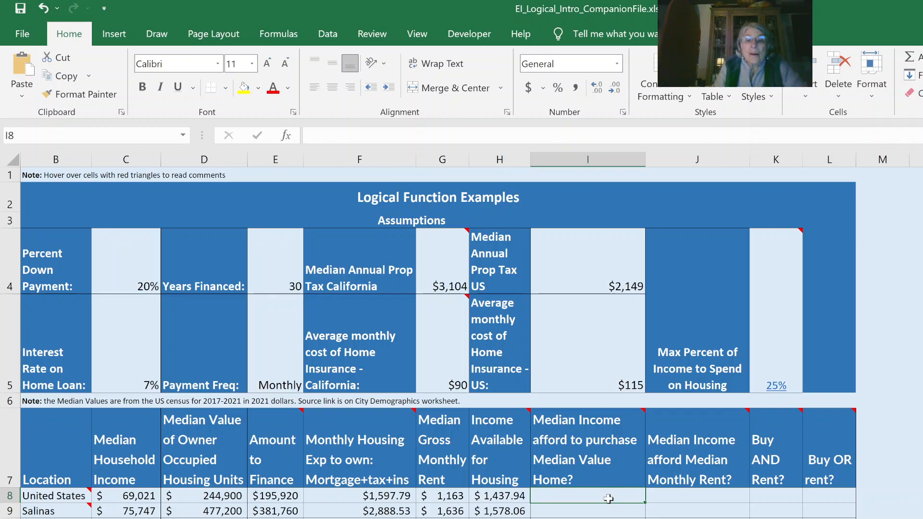
{"action": "left_click", "coordinate": [590, 514]}
{"action": "left_click", "coordinate": [590, 518]}
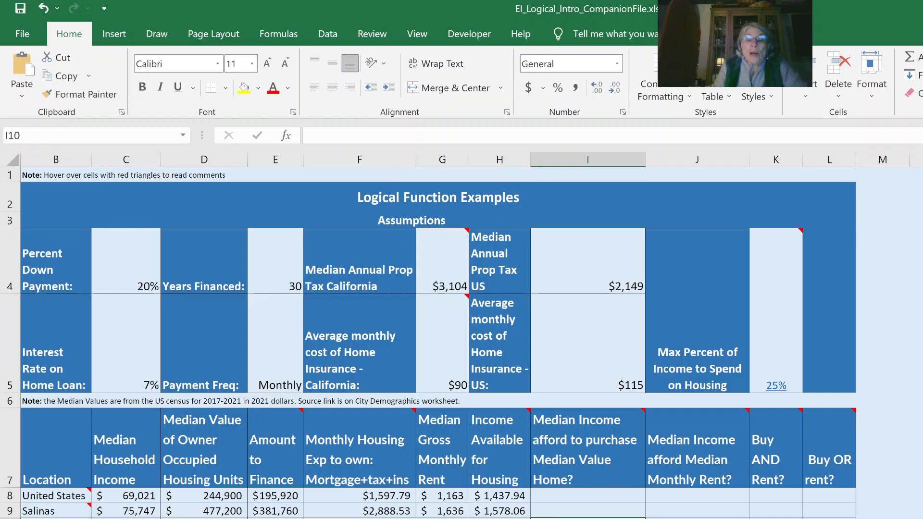
{"action": "mouse_move", "coordinate": [609, 426]}
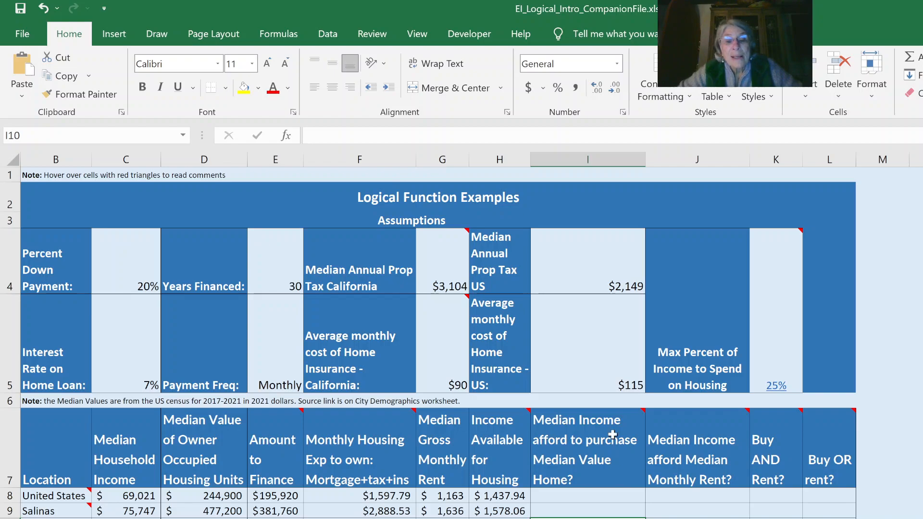
Enter =IF(H8>=F8,"Yes","No") in I8 to test home purchase affordability, and fill the formula down to the city rows below.
{"action": "left_click", "coordinate": [571, 495]}
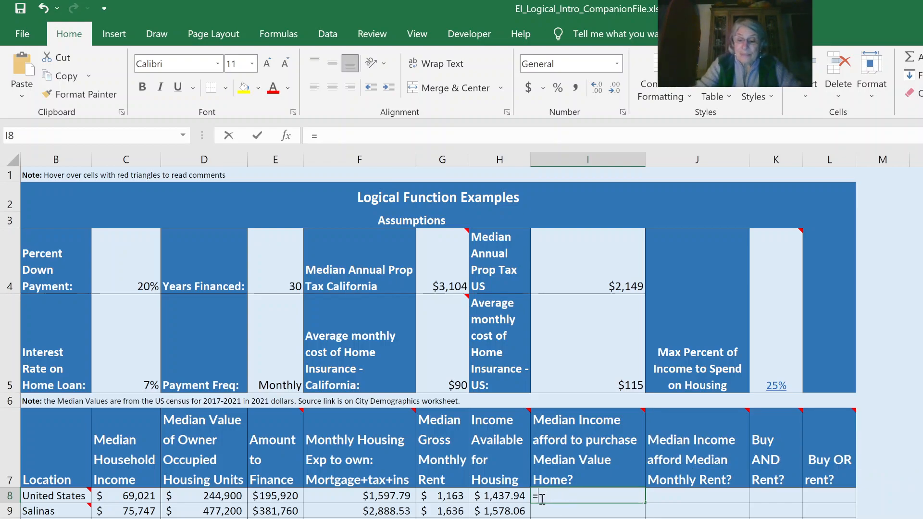
{"action": "type", "text": "=If"}
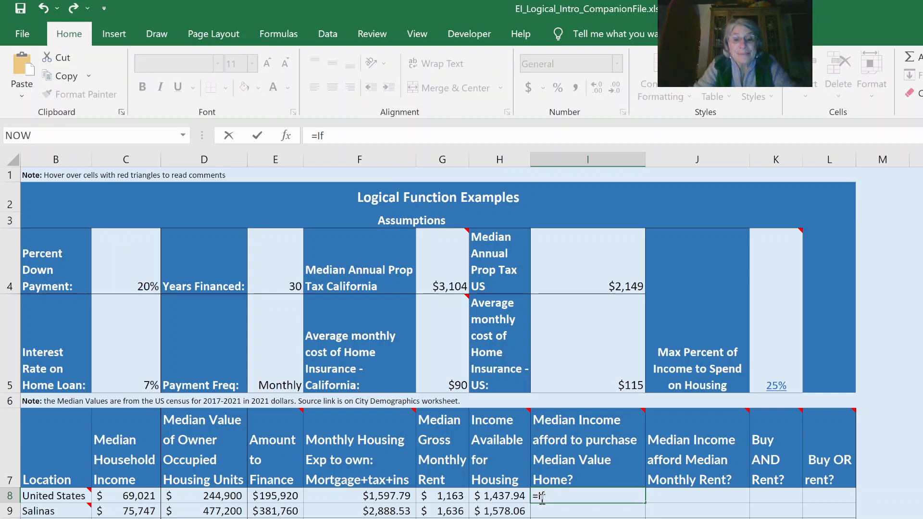
{"action": "type", "text": "("}
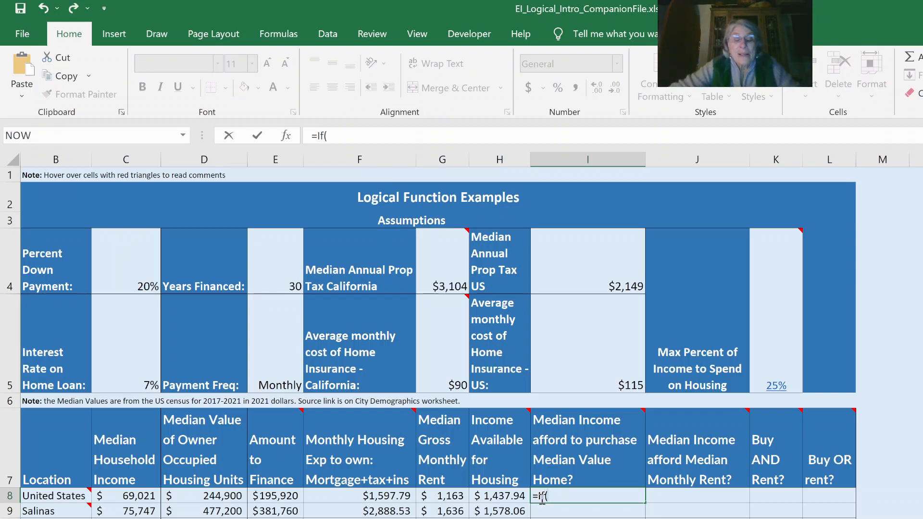
{"action": "left_click", "coordinate": [503, 495]}
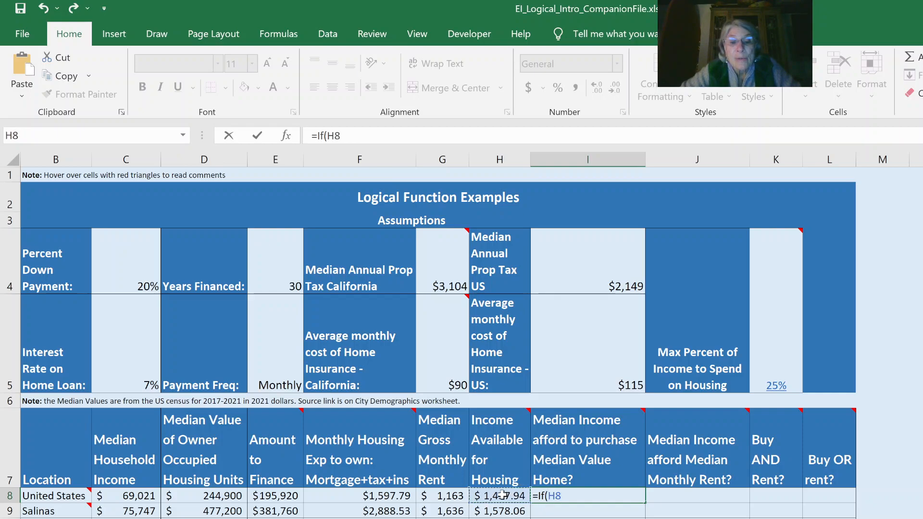
{"action": "type", "text": ">"}
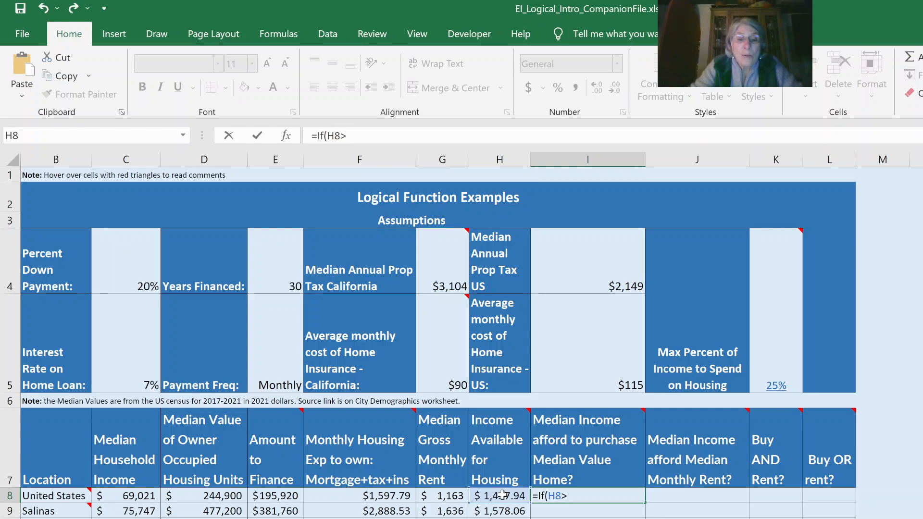
{"action": "type", "text": "="}
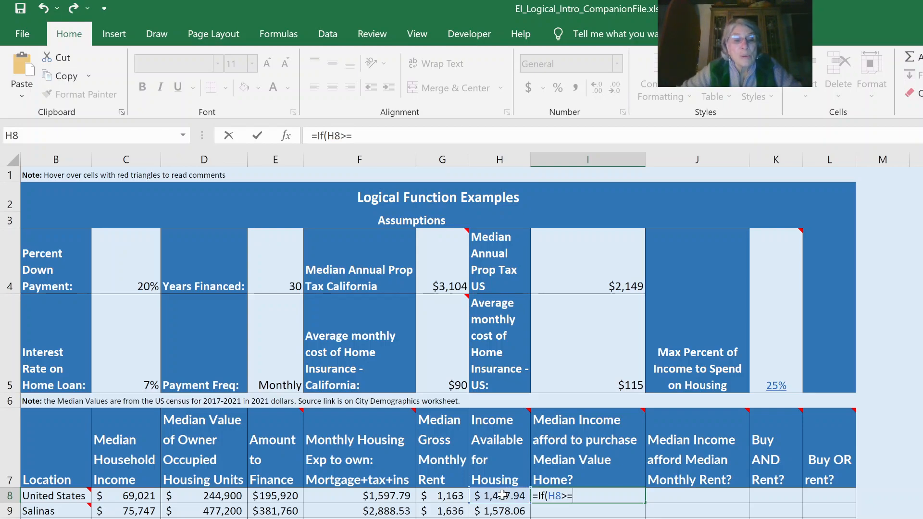
{"action": "left_click", "coordinate": [357, 498]}
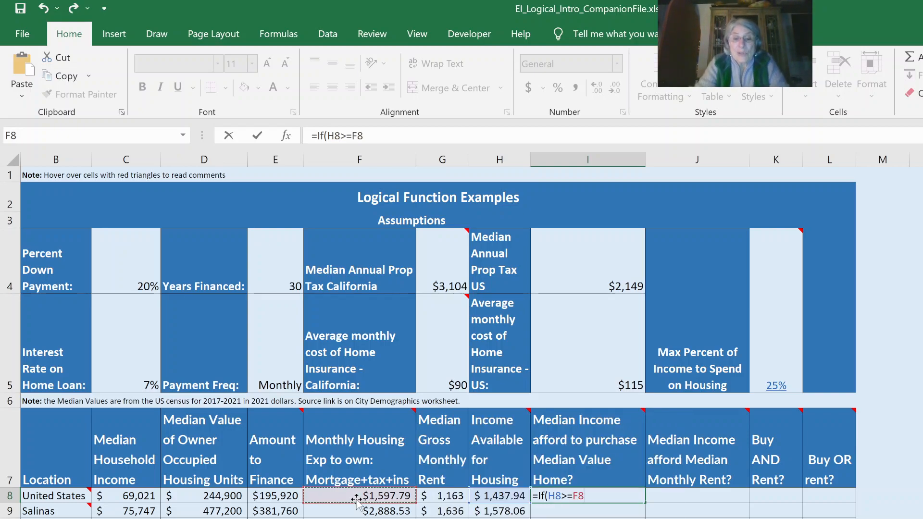
{"action": "type", "text": ","}
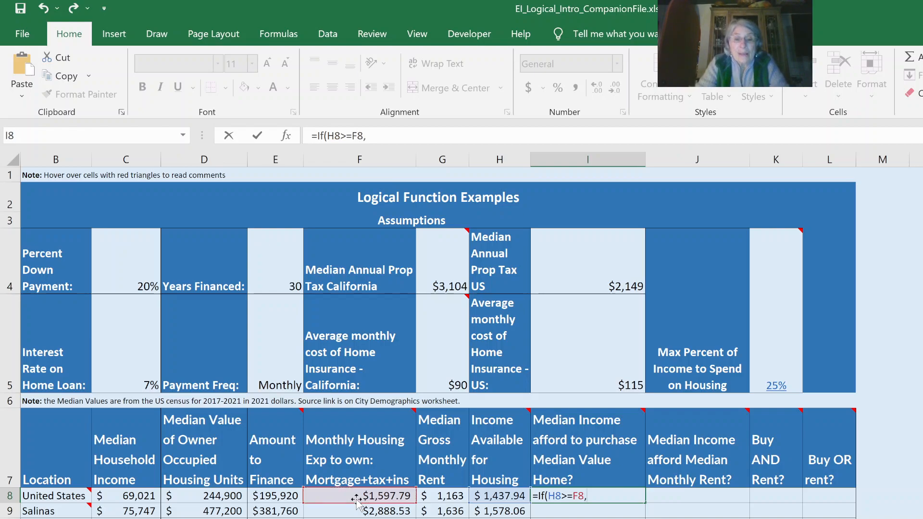
{"action": "type", "text": "\"Yes"}
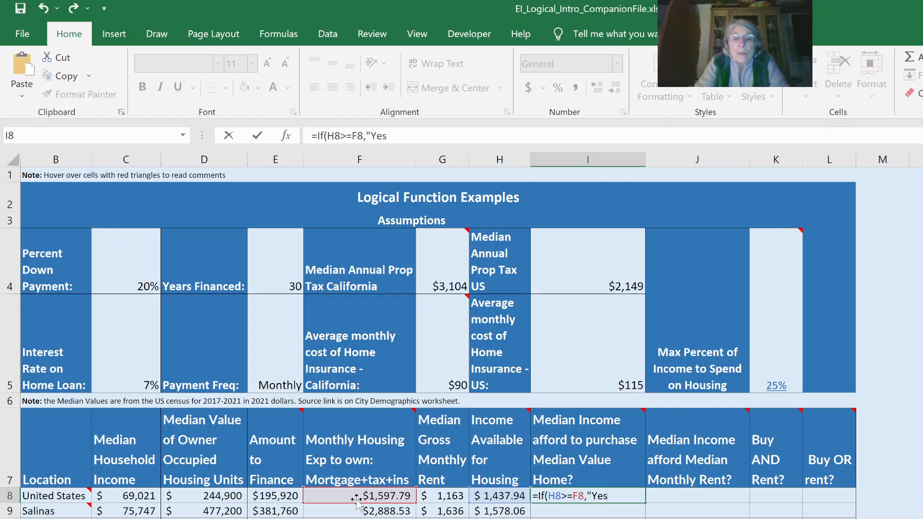
{"action": "type", "text": "\""}
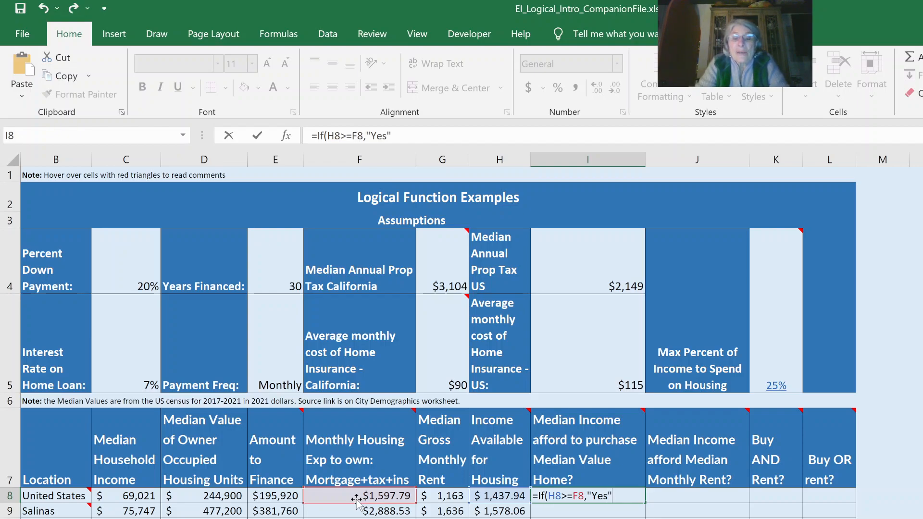
{"action": "type", "text": ",\""}
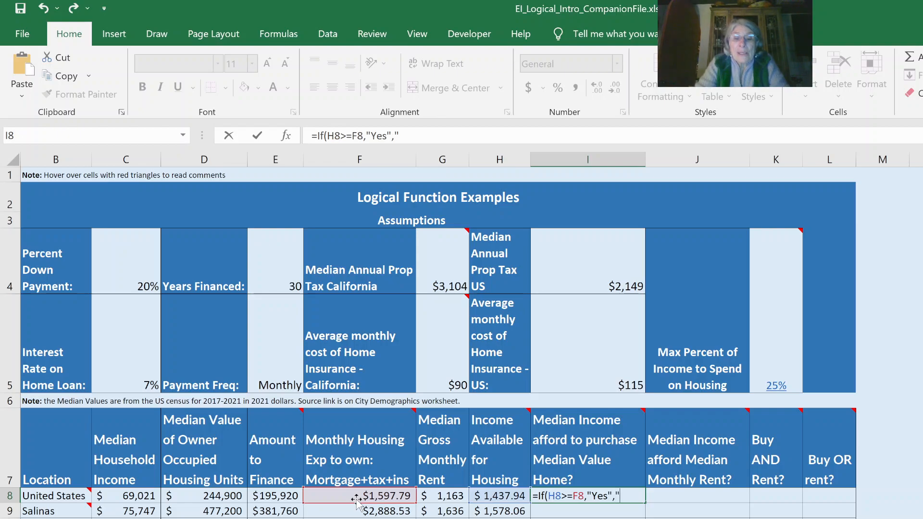
{"action": "type", "text": "No"}
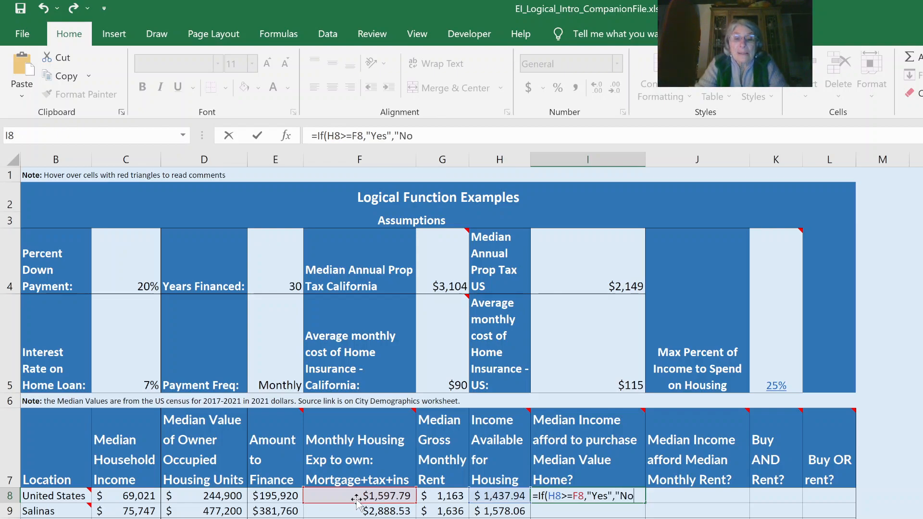
{"action": "type", "text": "\")"}
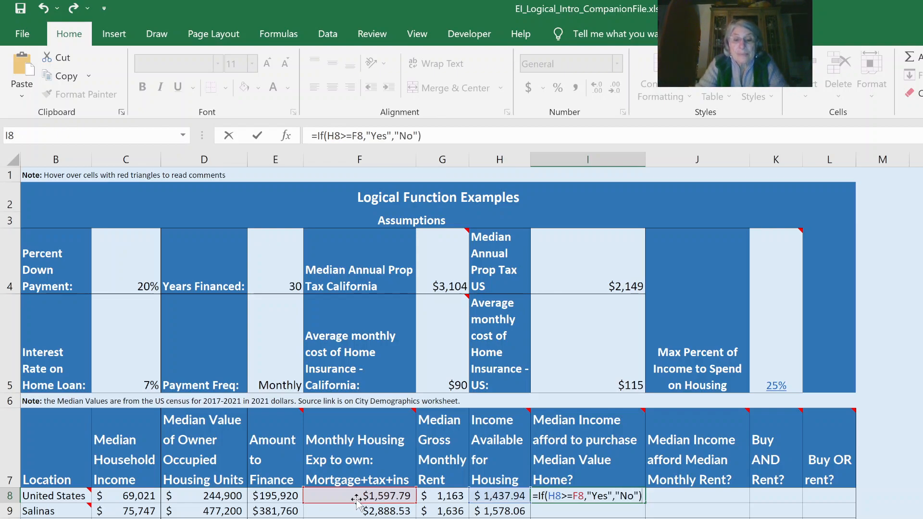
{"action": "key", "text": "Return"}
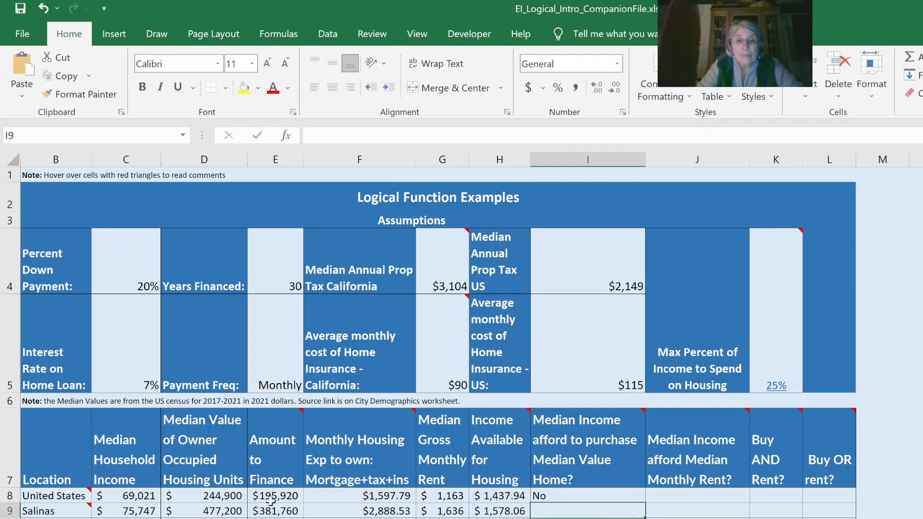
{"action": "left_click", "coordinate": [559, 497]}
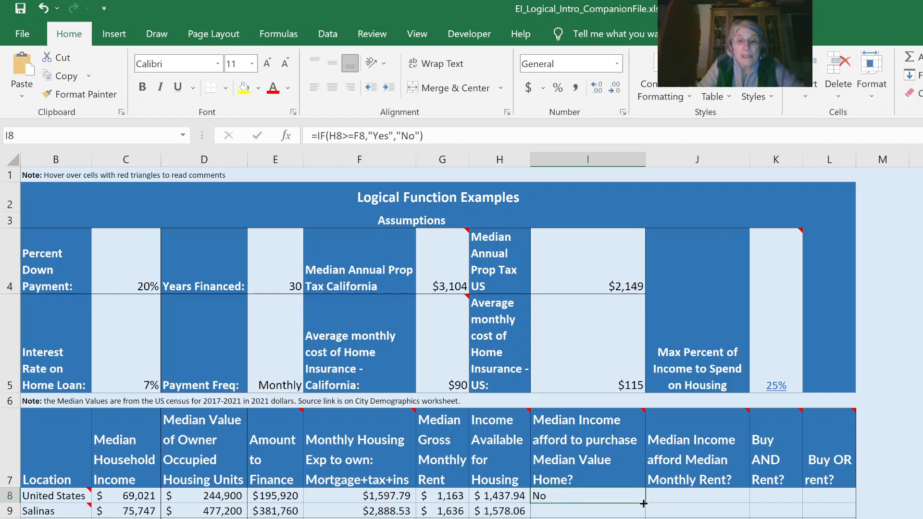
{"action": "left_click_drag", "start_coordinate": [645, 504], "coordinate": [639, 518]}
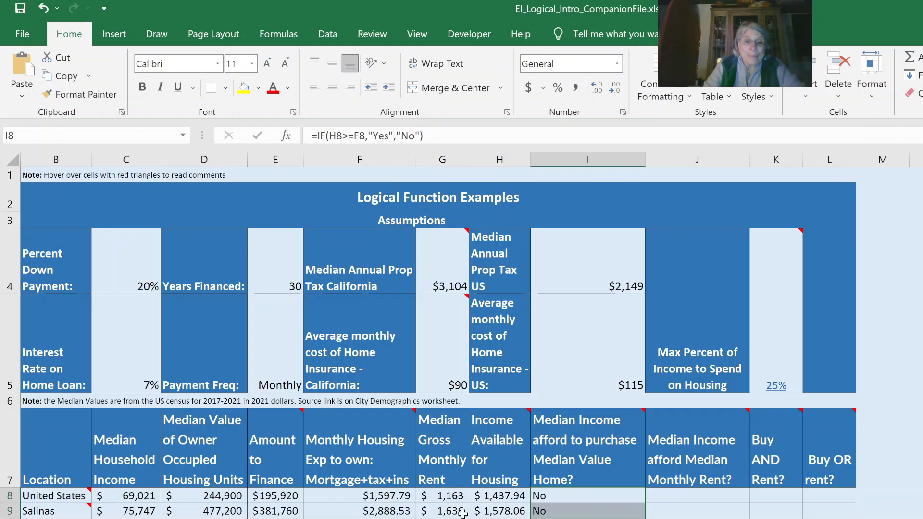
Enter =IF(H8>=G8,"Yes","No") in J8 to test median rent affordability, and fill the formula down to the city rows below.
{"action": "left_click", "coordinate": [688, 497]}
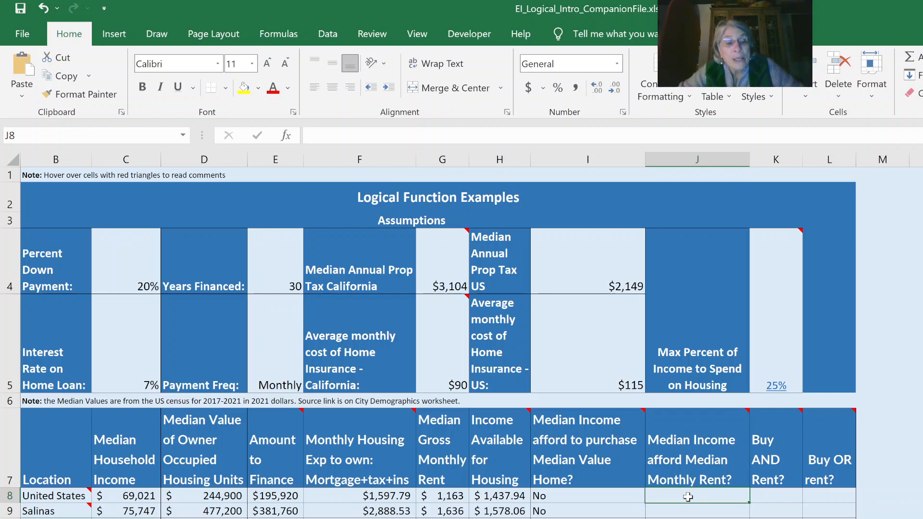
{"action": "mouse_move", "coordinate": [702, 435]}
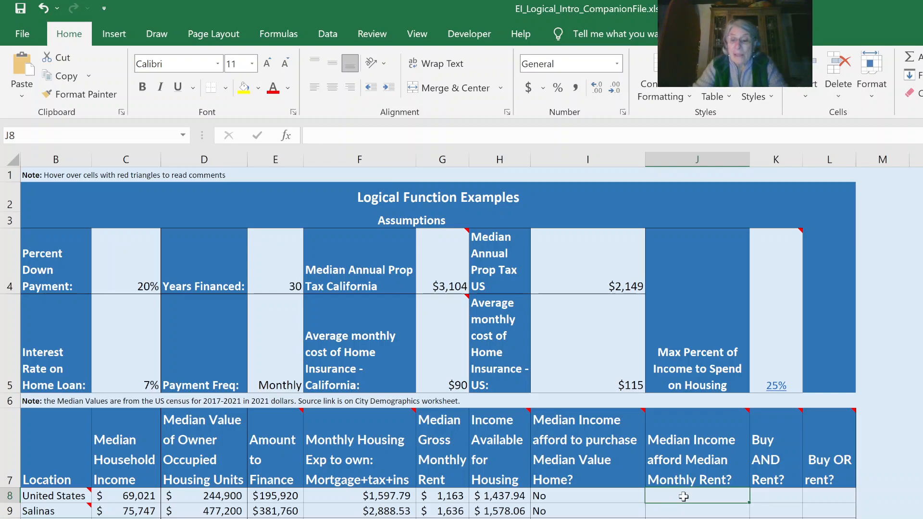
{"action": "type", "text": "=If("}
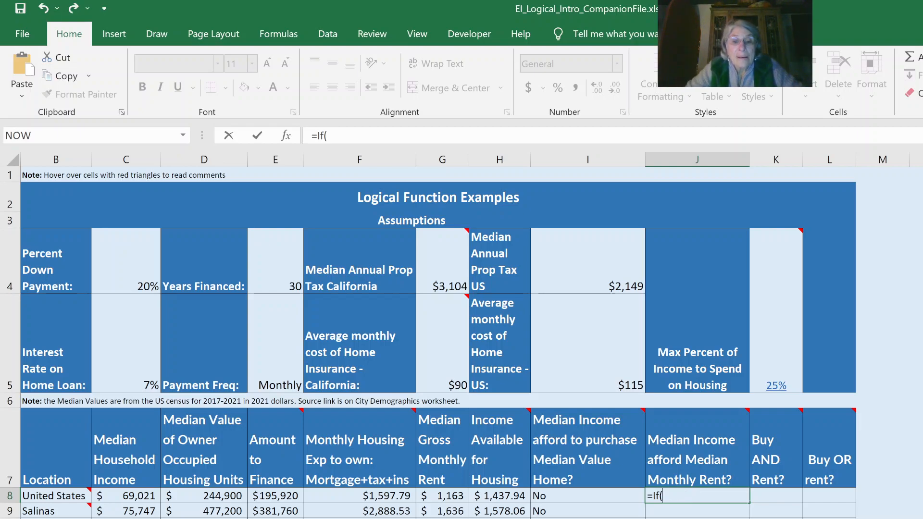
{"action": "left_click", "coordinate": [494, 495]}
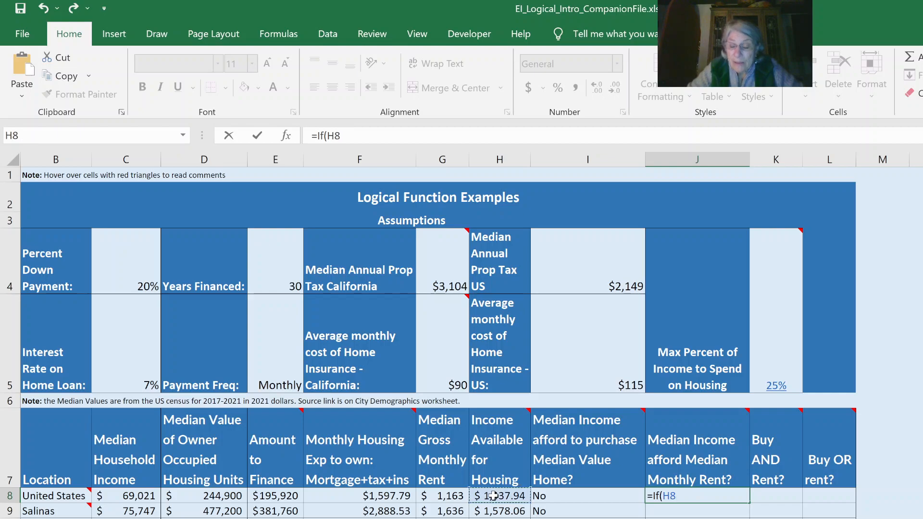
{"action": "type", "text": ">"}
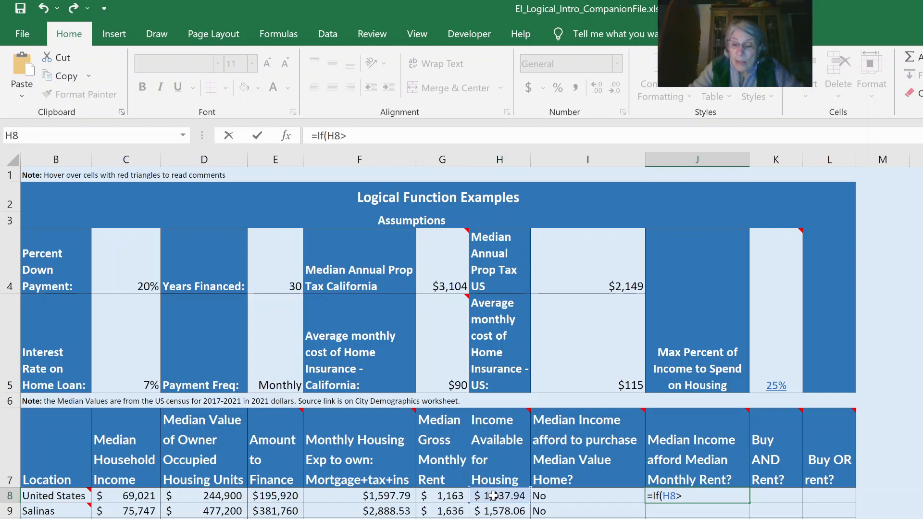
{"action": "type", "text": "="}
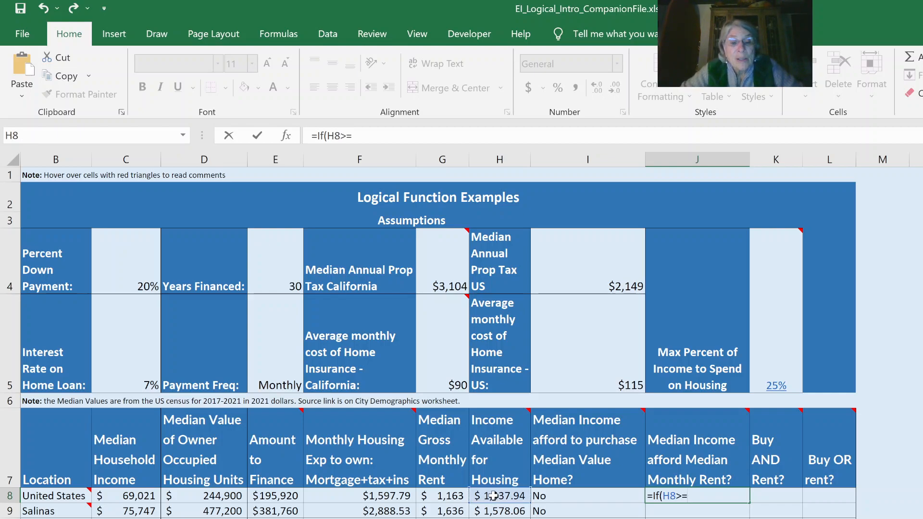
{"action": "left_click", "coordinate": [448, 495]}
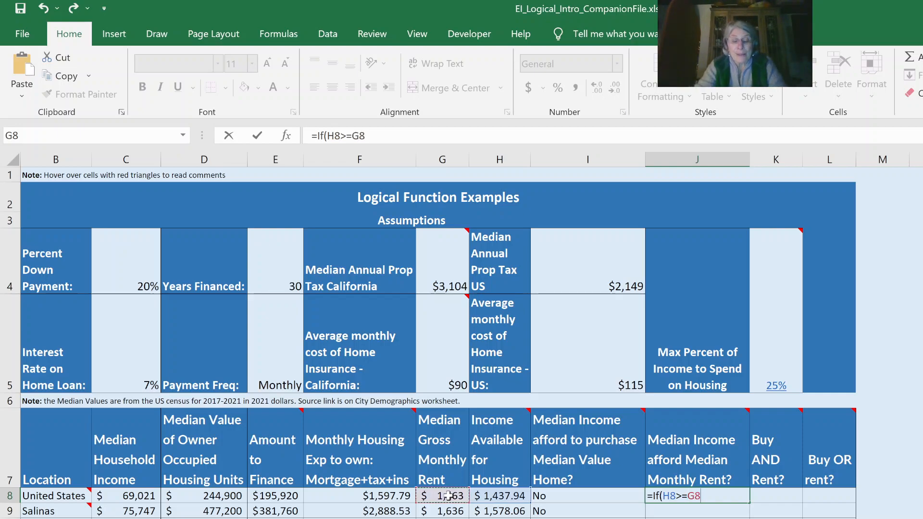
{"action": "type", "text": ",\"Ye"}
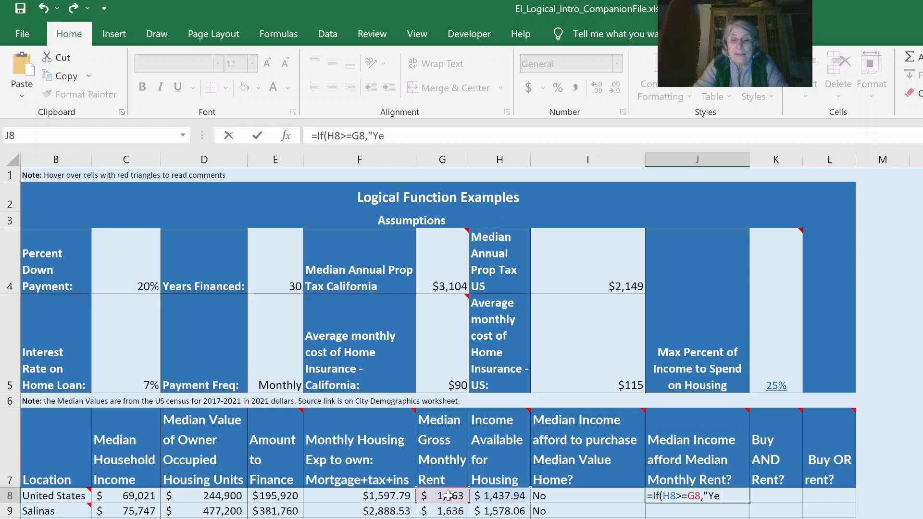
{"action": "type", "text": "s\",\""}
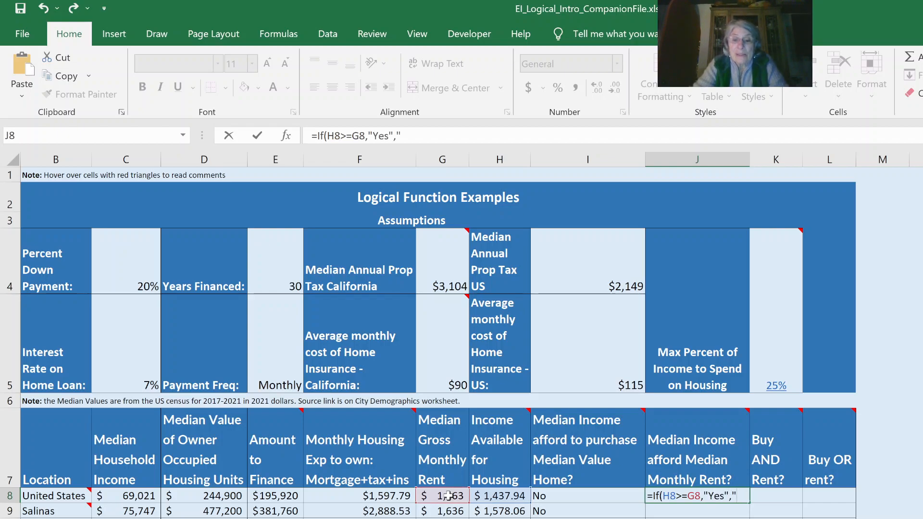
{"action": "type", "text": "No"}
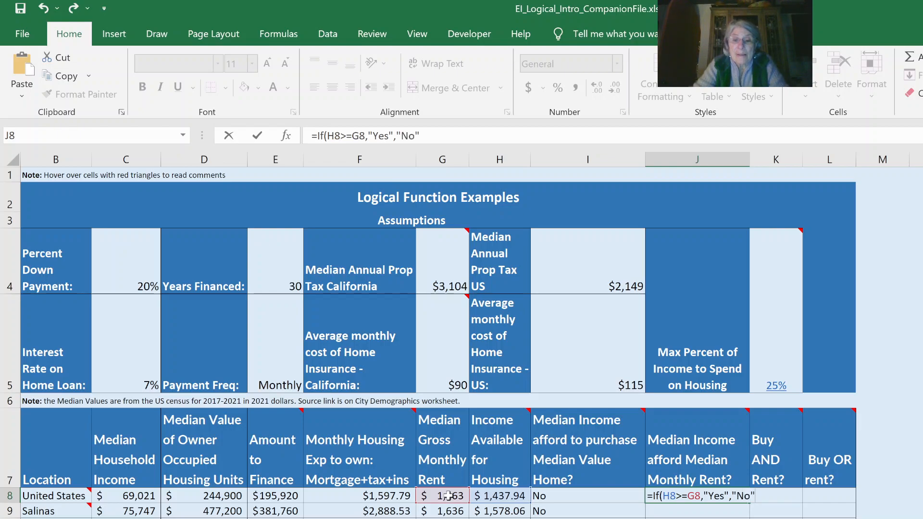
{"action": "key", "text": "Return"}
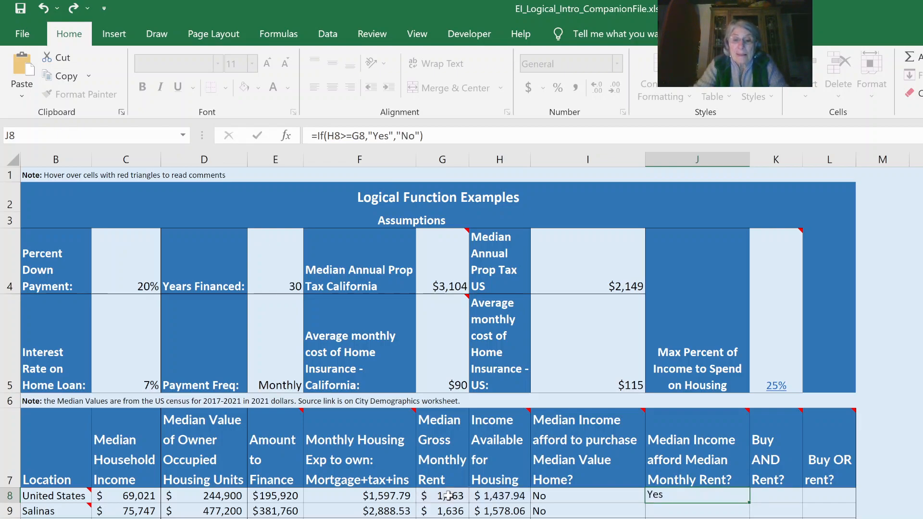
{"action": "left_click", "coordinate": [706, 496]}
{"action": "left_click_drag", "start_coordinate": [750, 505], "coordinate": [749, 518]}
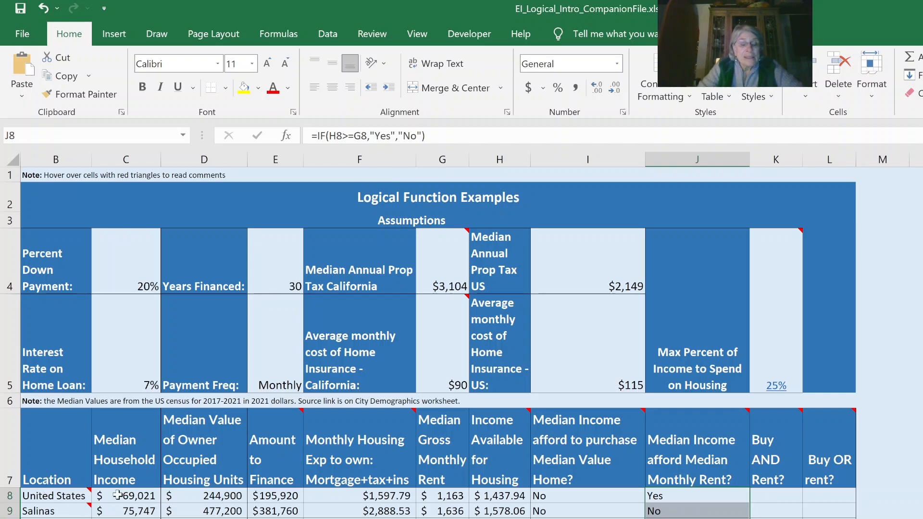
Enter =AND(H8>=F8,H8>=G8) in K8 to test whether both buying and renting are affordable, and fill it down the city rows.
{"action": "left_click", "coordinate": [782, 491]}
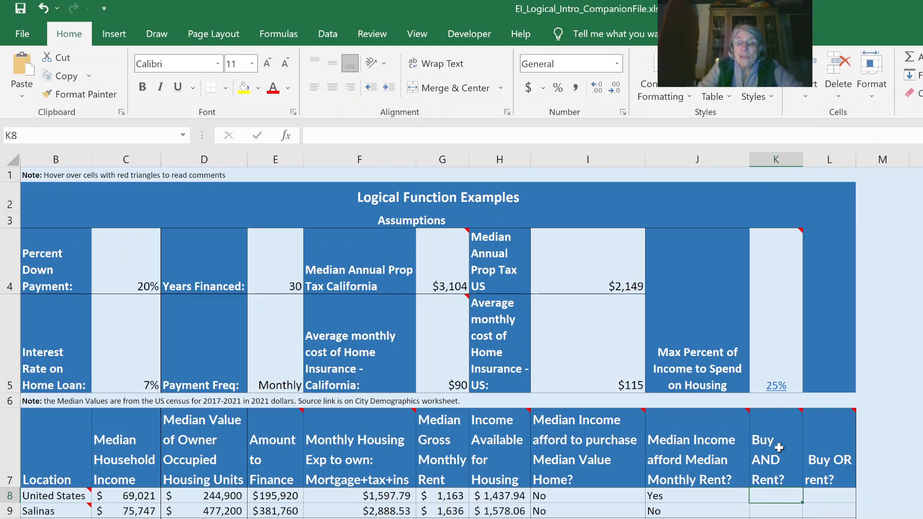
{"action": "mouse_move", "coordinate": [770, 459]}
{"action": "mouse_move", "coordinate": [792, 415]}
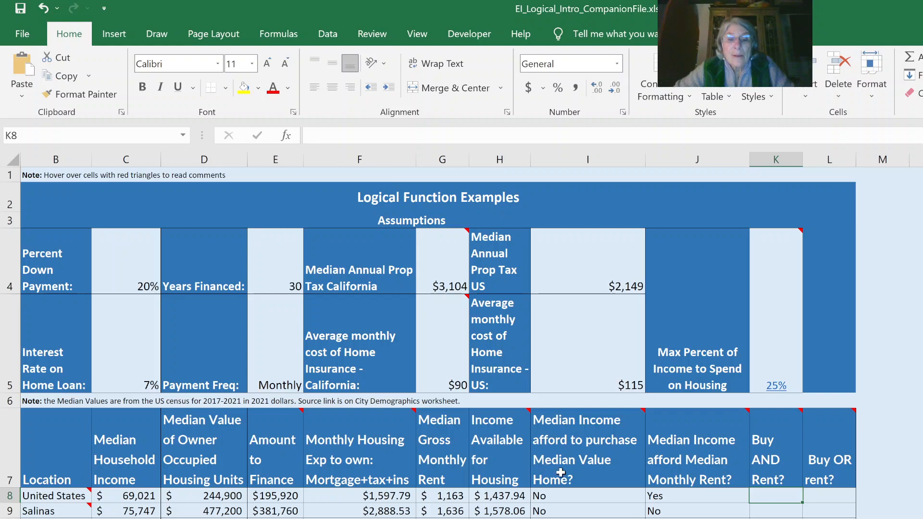
{"action": "mouse_move", "coordinate": [562, 473]}
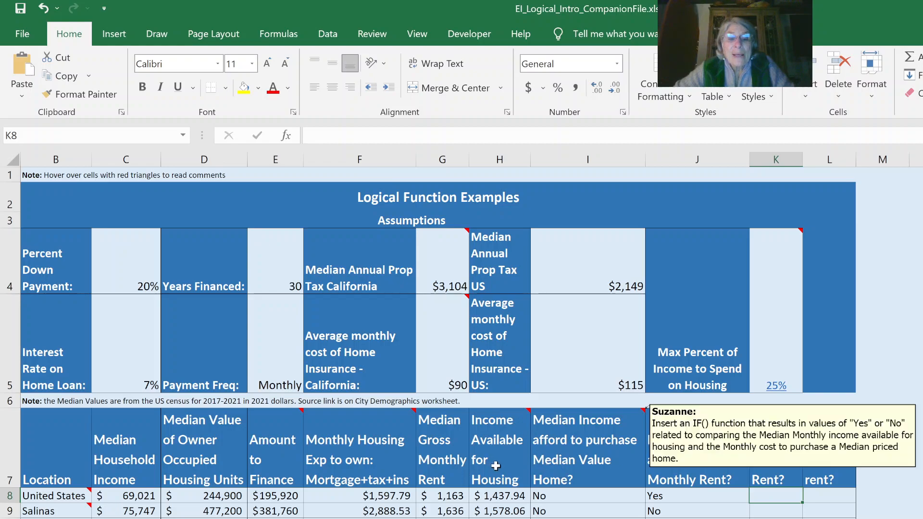
{"action": "mouse_move", "coordinate": [477, 456]}
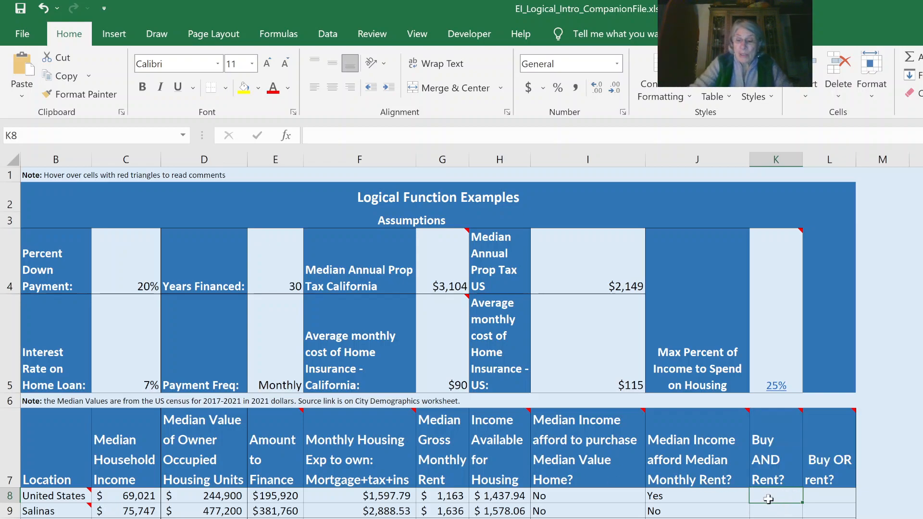
{"action": "type", "text": "=and("}
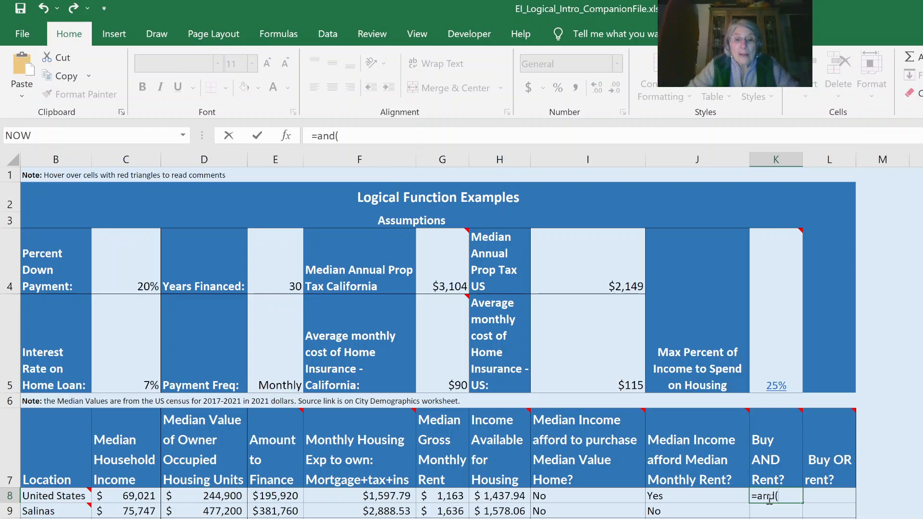
{"action": "left_click", "coordinate": [493, 499]}
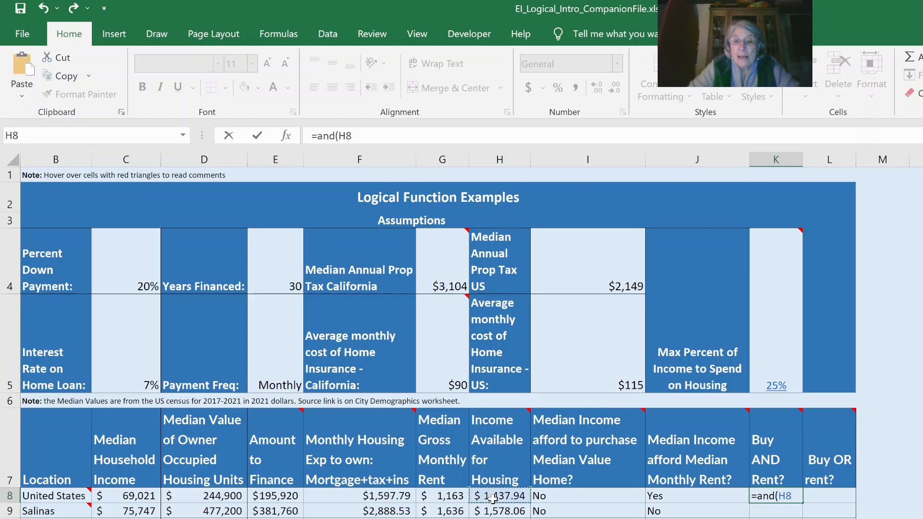
{"action": "type", "text": ">="}
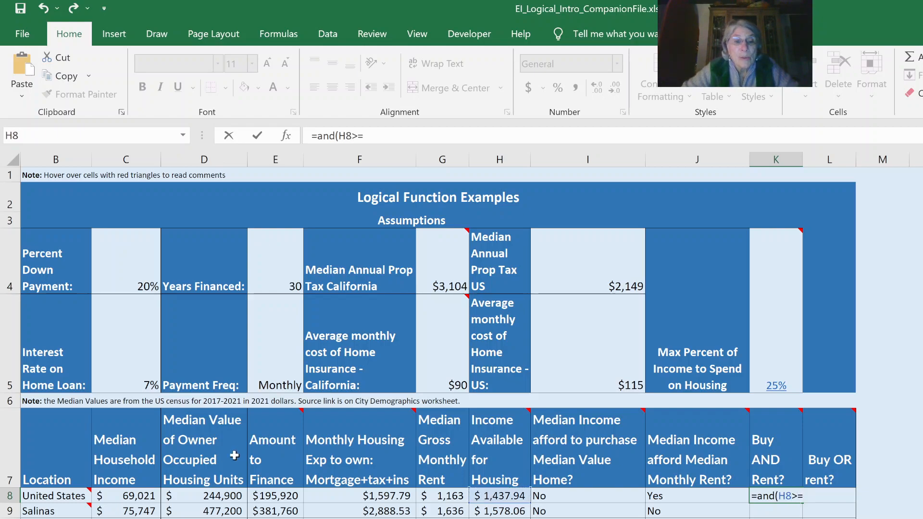
{"action": "left_click", "coordinate": [392, 498]}
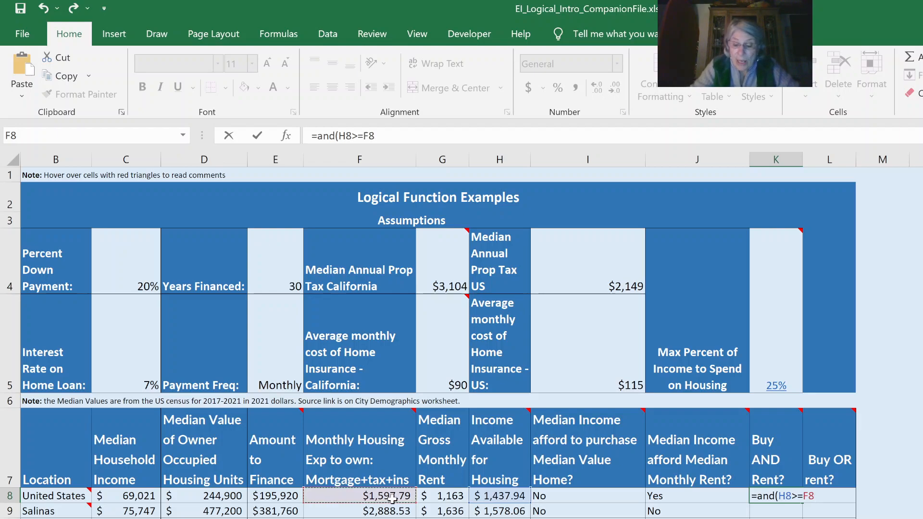
{"action": "type", "text": ","}
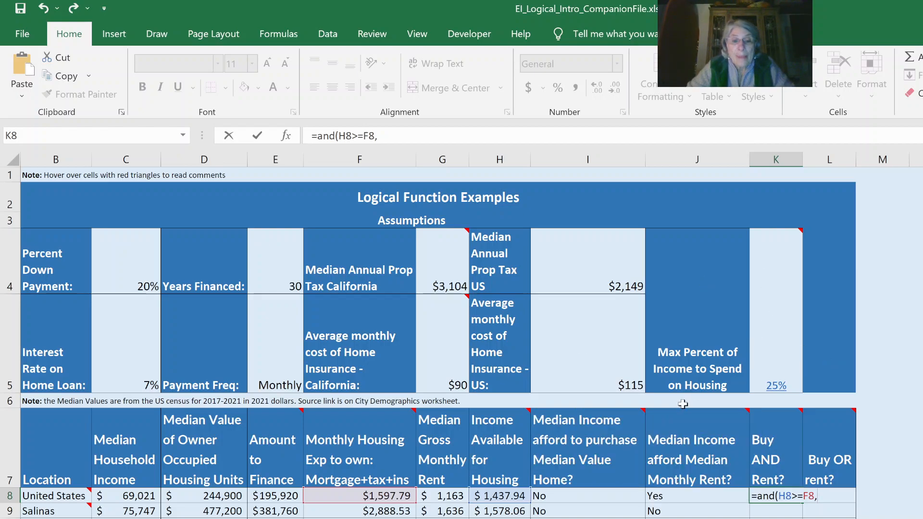
{"action": "left_click", "coordinate": [507, 497]}
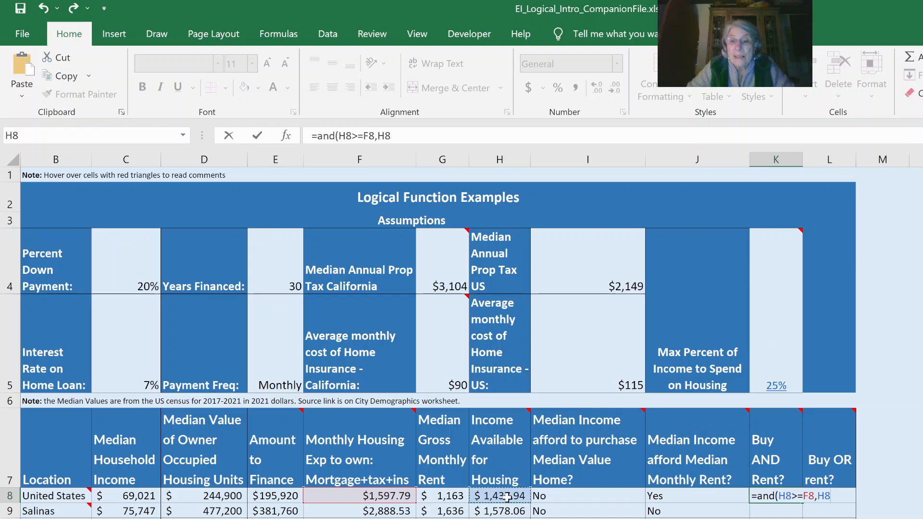
{"action": "type", "text": ">="}
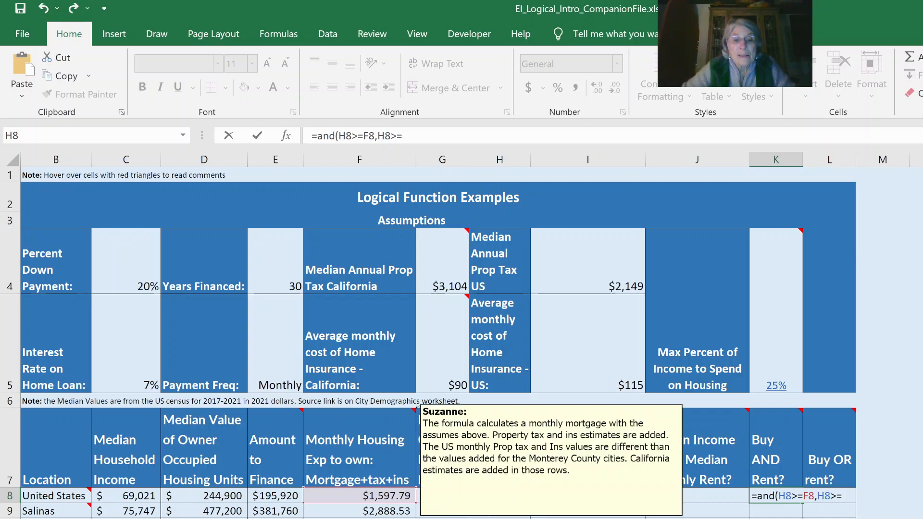
{"action": "left_click", "coordinate": [452, 497]}
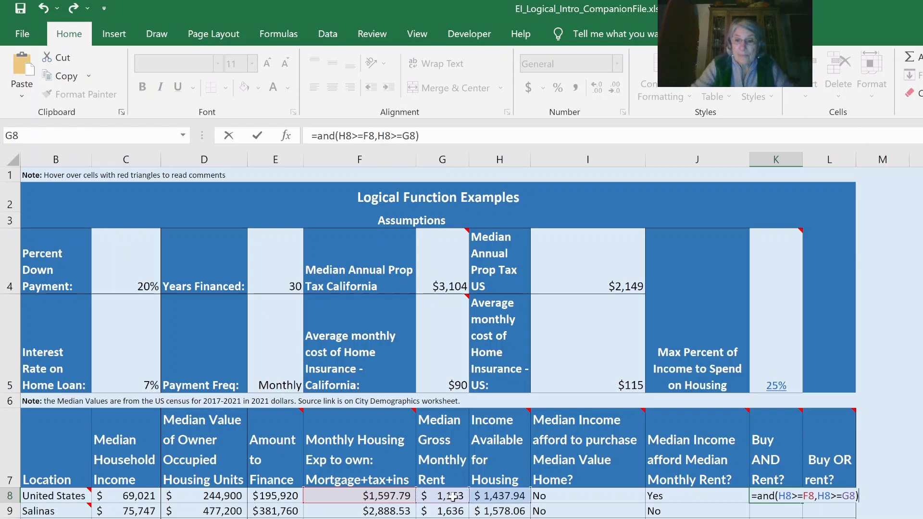
{"action": "key", "text": "Return"}
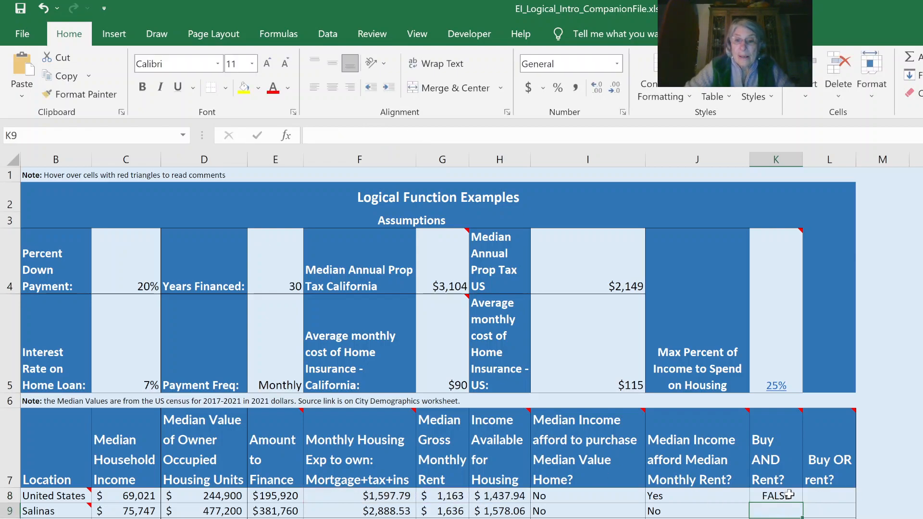
{"action": "left_click", "coordinate": [789, 495]}
{"action": "left_click_drag", "start_coordinate": [801, 509], "coordinate": [788, 518]}
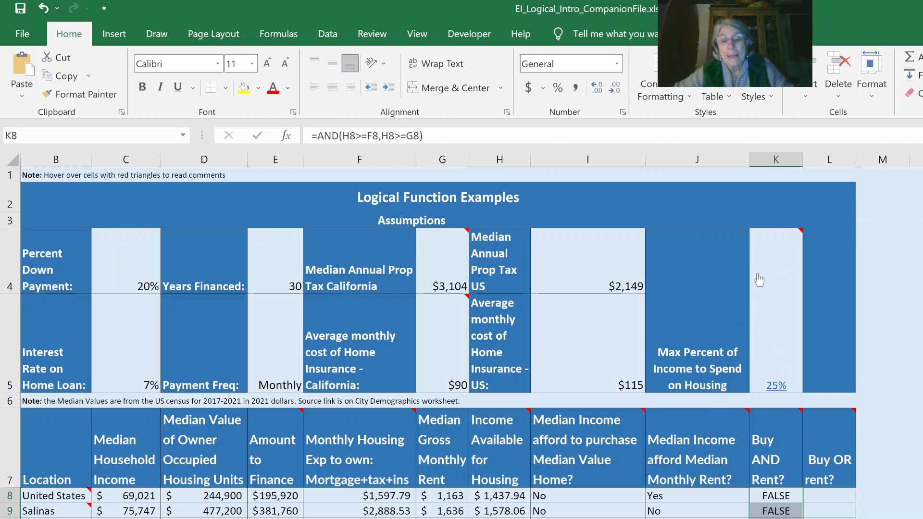
Enter =OR(H8>=F8,H8>=G8) in L8 to test whether either buying or renting is affordable, and fill it down the city rows.
{"action": "left_click", "coordinate": [825, 500]}
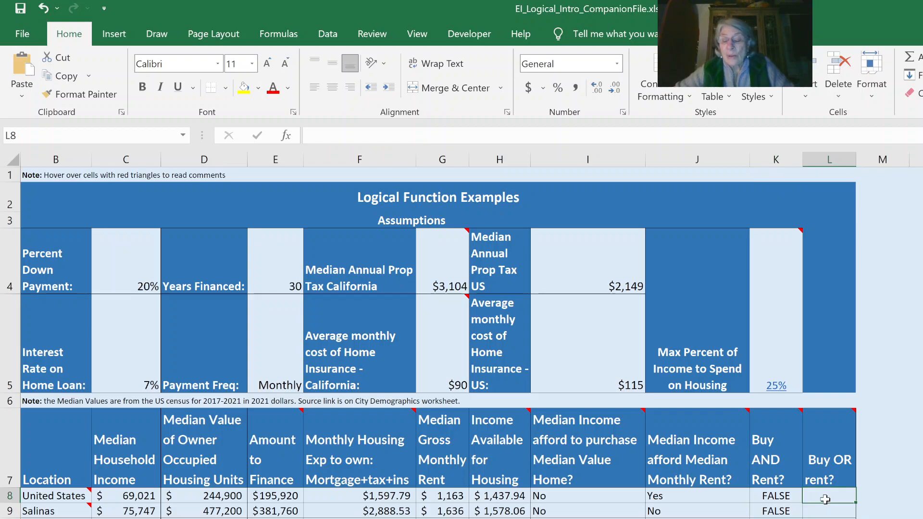
{"action": "type", "text": "="}
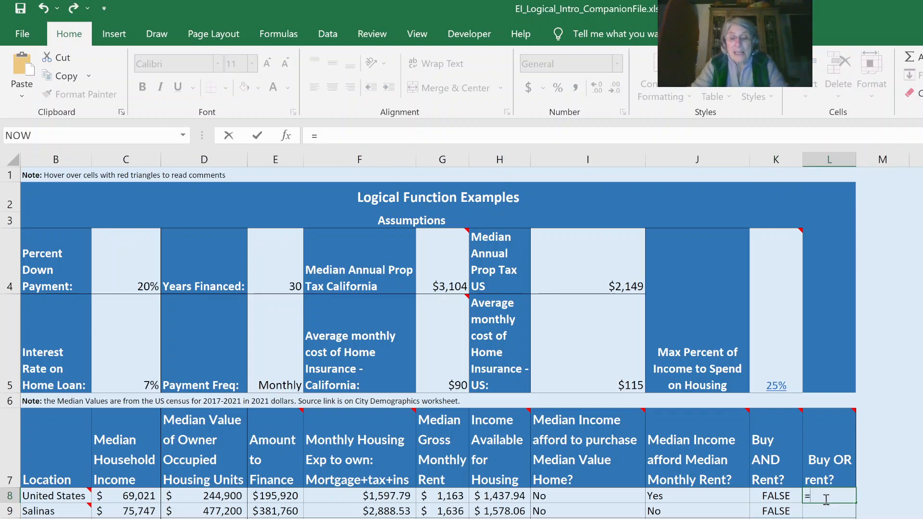
{"action": "type", "text": "Or"}
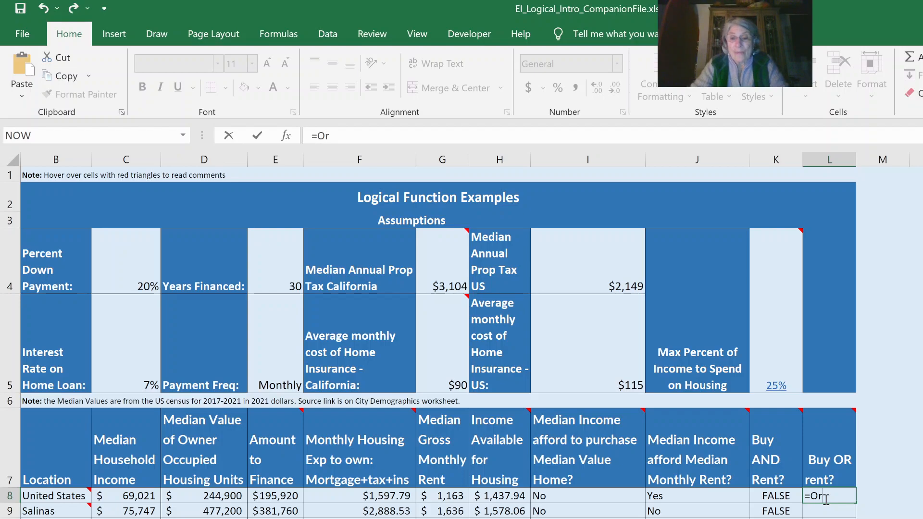
{"action": "type", "text": "("}
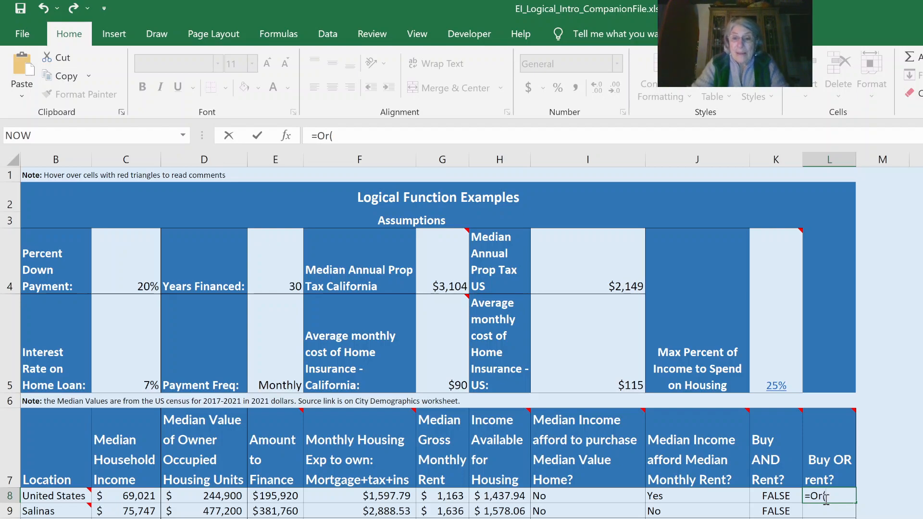
{"action": "left_click", "coordinate": [499, 495]}
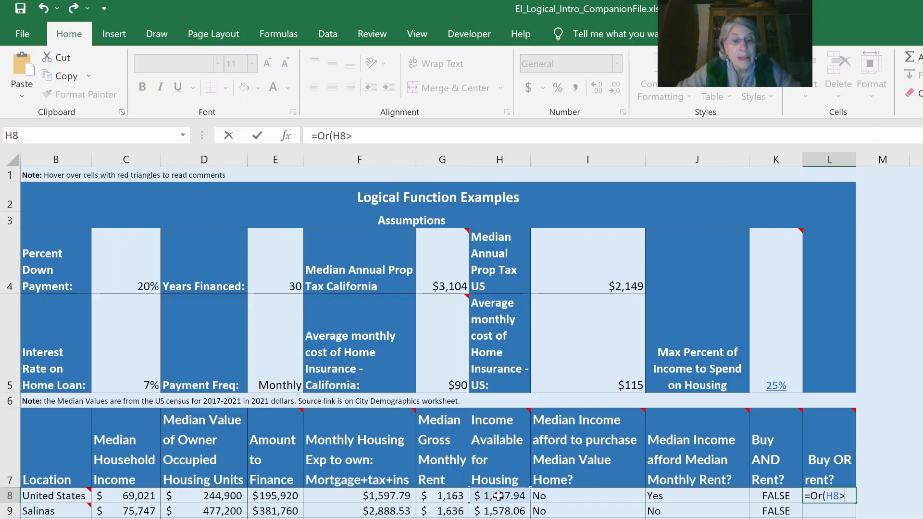
{"action": "left_click", "coordinate": [367, 495]}
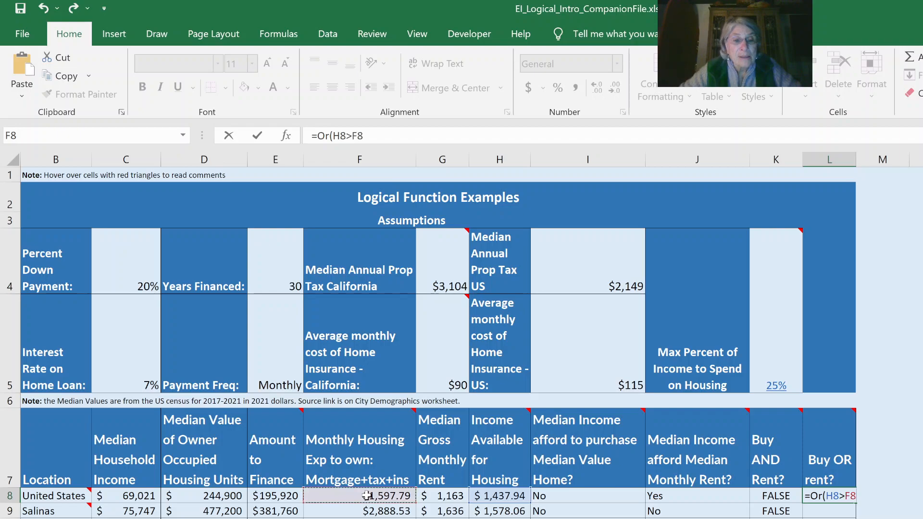
{"action": "type", "text": ","}
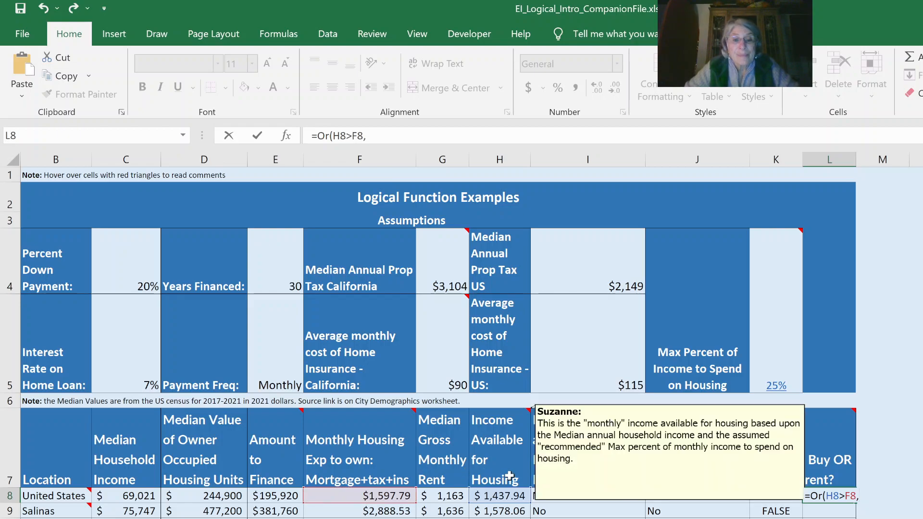
{"action": "left_click", "coordinate": [494, 495]}
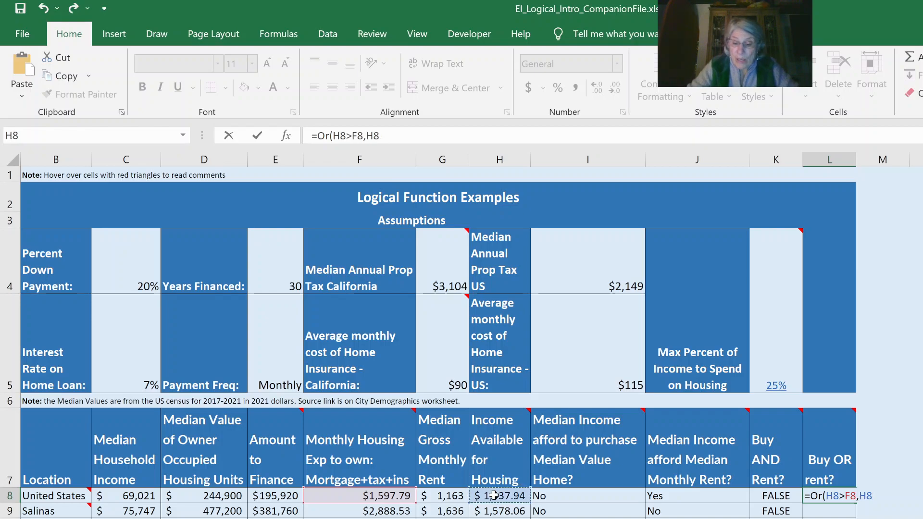
{"action": "left_click", "coordinate": [849, 499]}
{"action": "type", "text": "="}
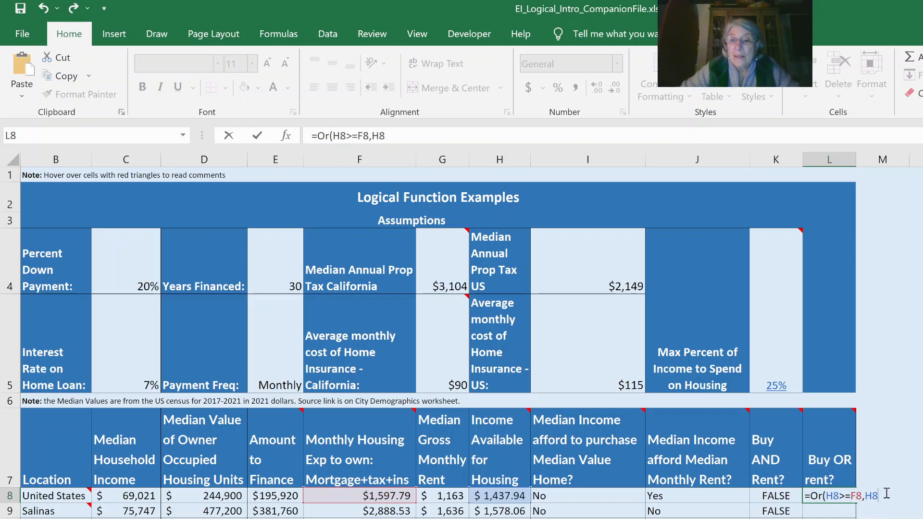
{"action": "type", "text": ">"}
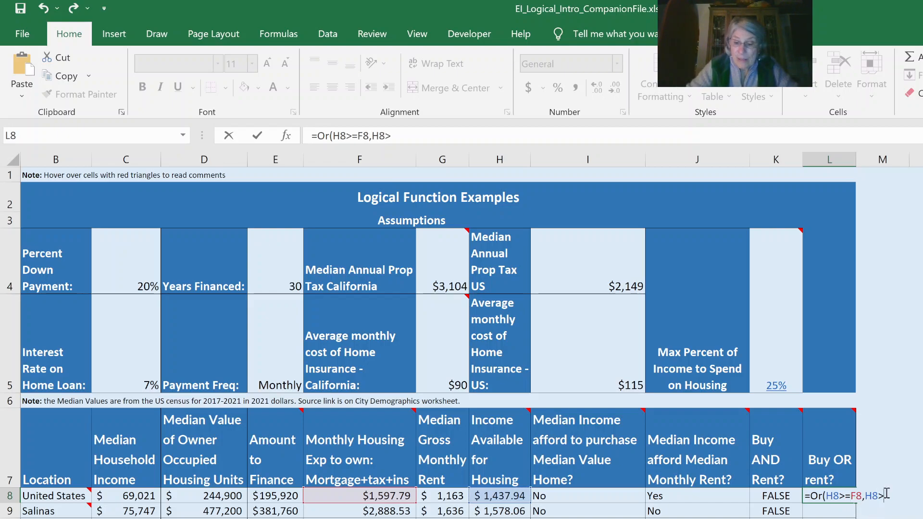
{"action": "type", "text": "="}
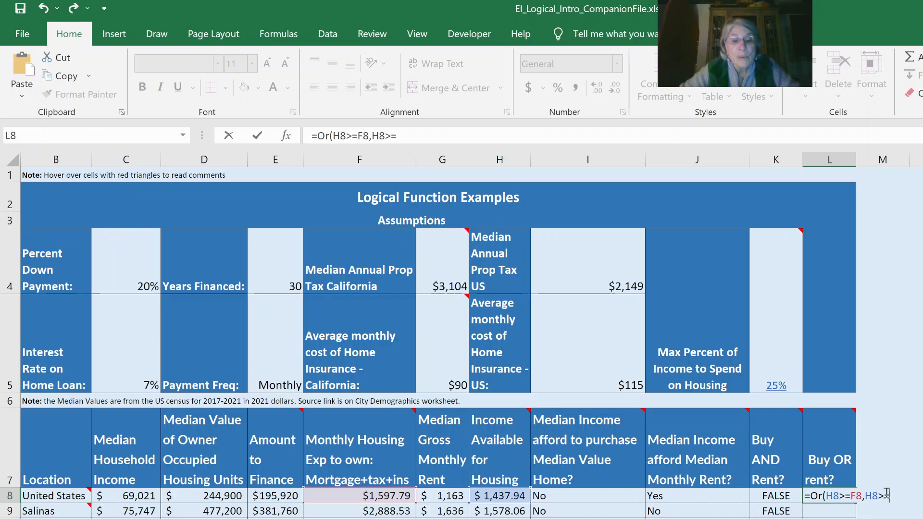
{"action": "left_click", "coordinate": [454, 496]}
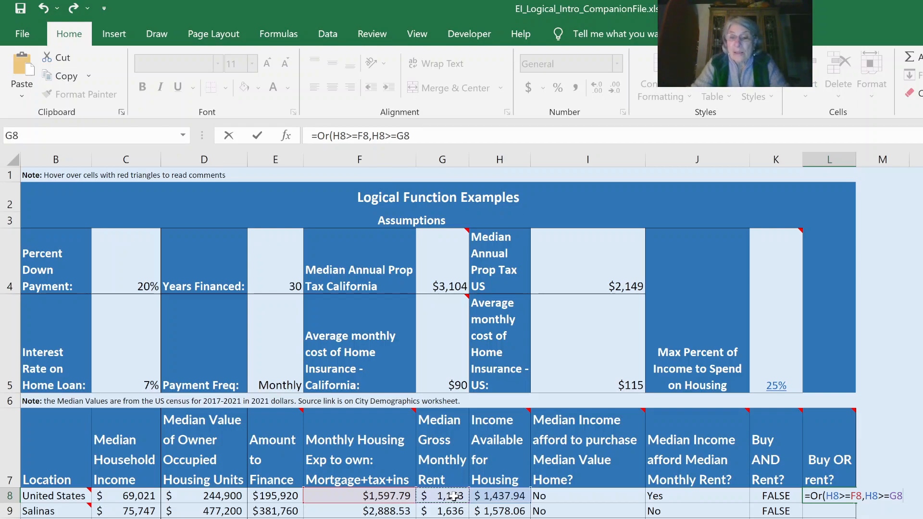
{"action": "type", "text": ")"}
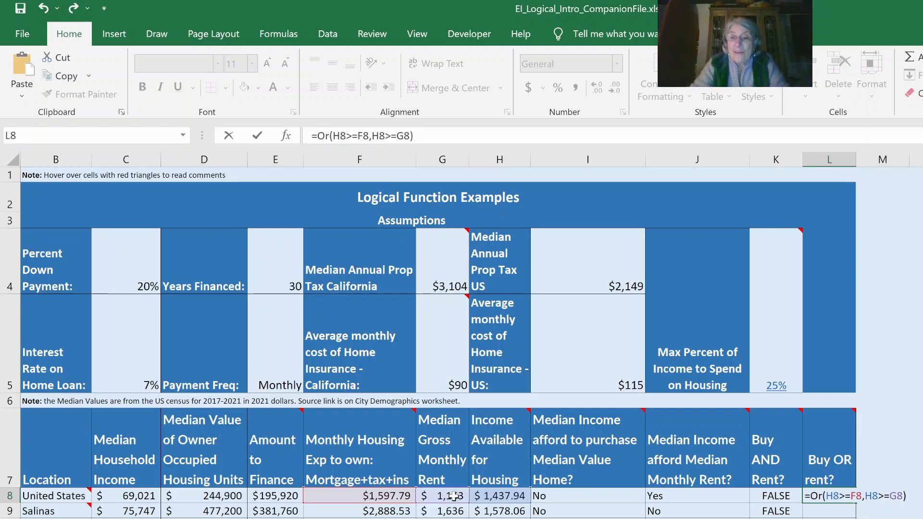
{"action": "key", "text": "Return"}
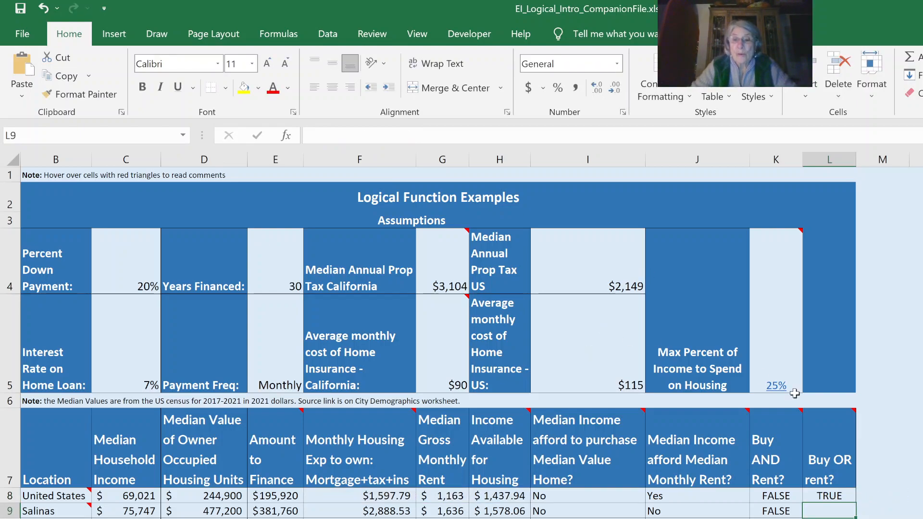
{"action": "left_click", "coordinate": [836, 497]}
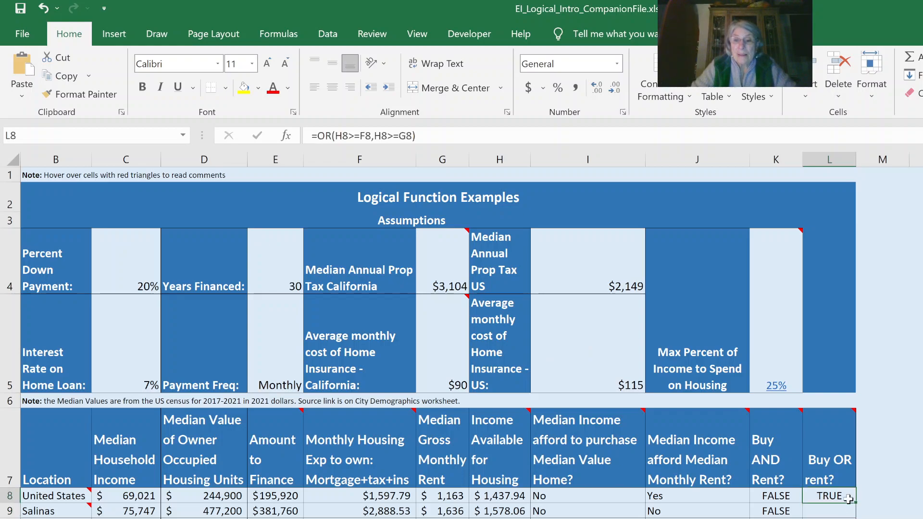
{"action": "left_click_drag", "start_coordinate": [854, 504], "coordinate": [854, 516]}
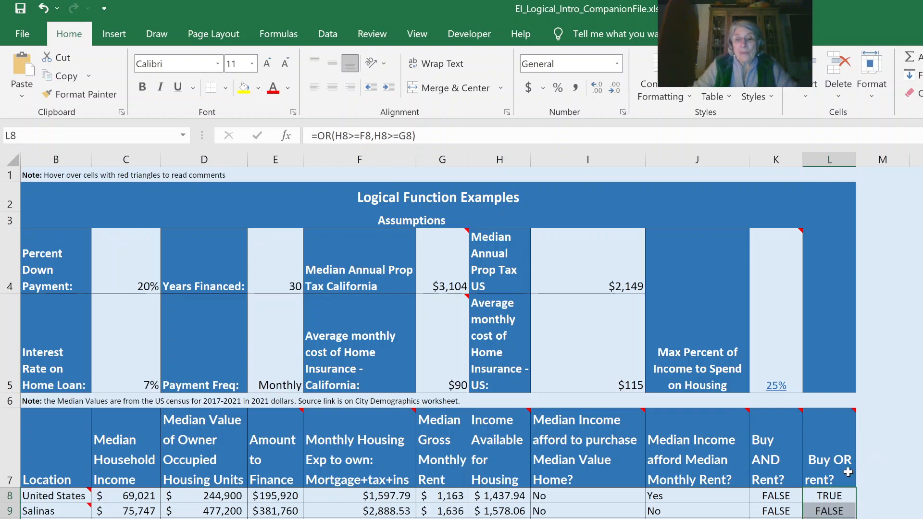
Return to the Excelintuition.com introduction worksheet that lists the current module's worksheets.
{"action": "mouse_move", "coordinate": [855, 408]}
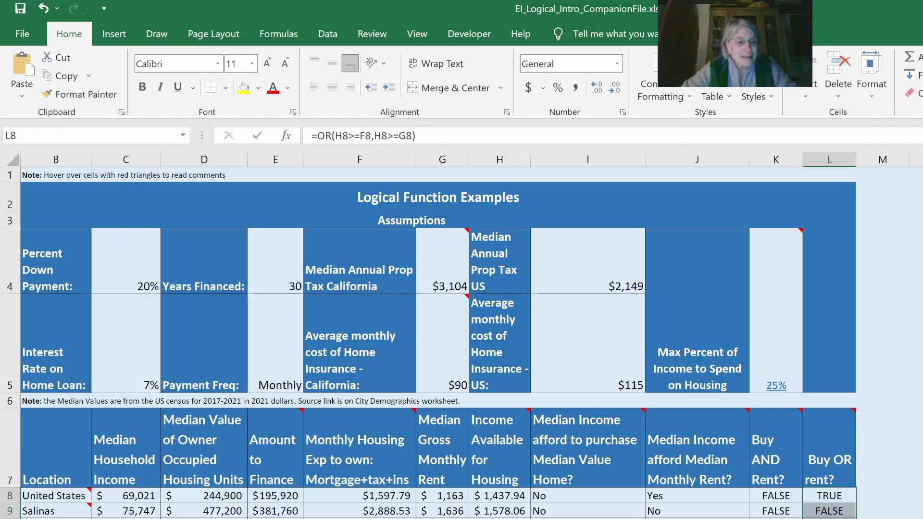
{"action": "key", "text": "ctrl+Page_Up"}
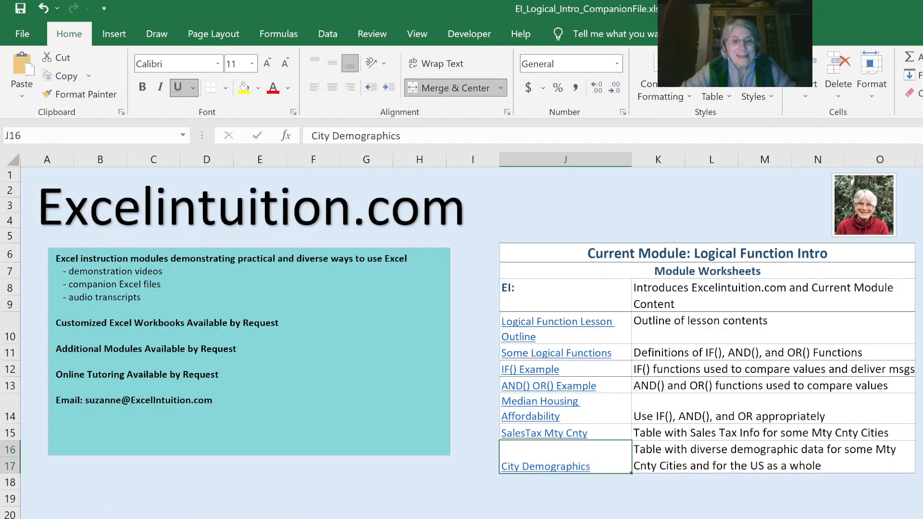